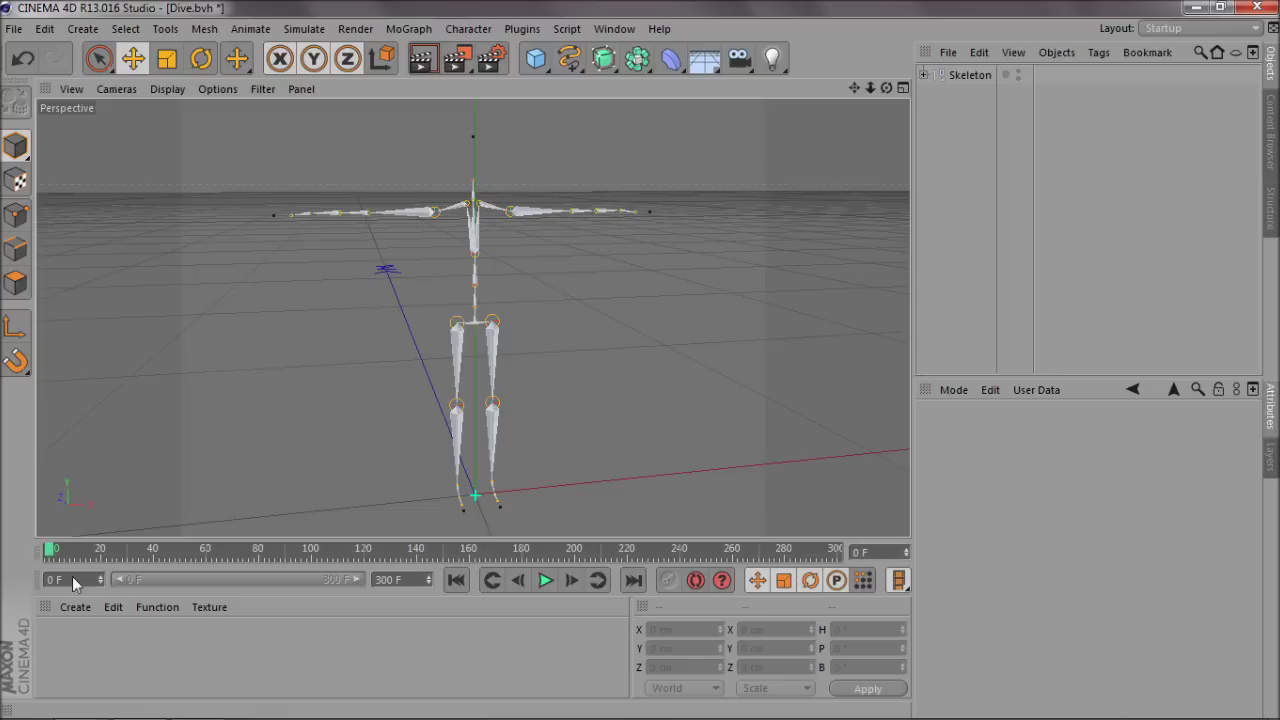
left_click_drag(885, 89, 508, 316)
left_click_drag(869, 88, 573, 160)
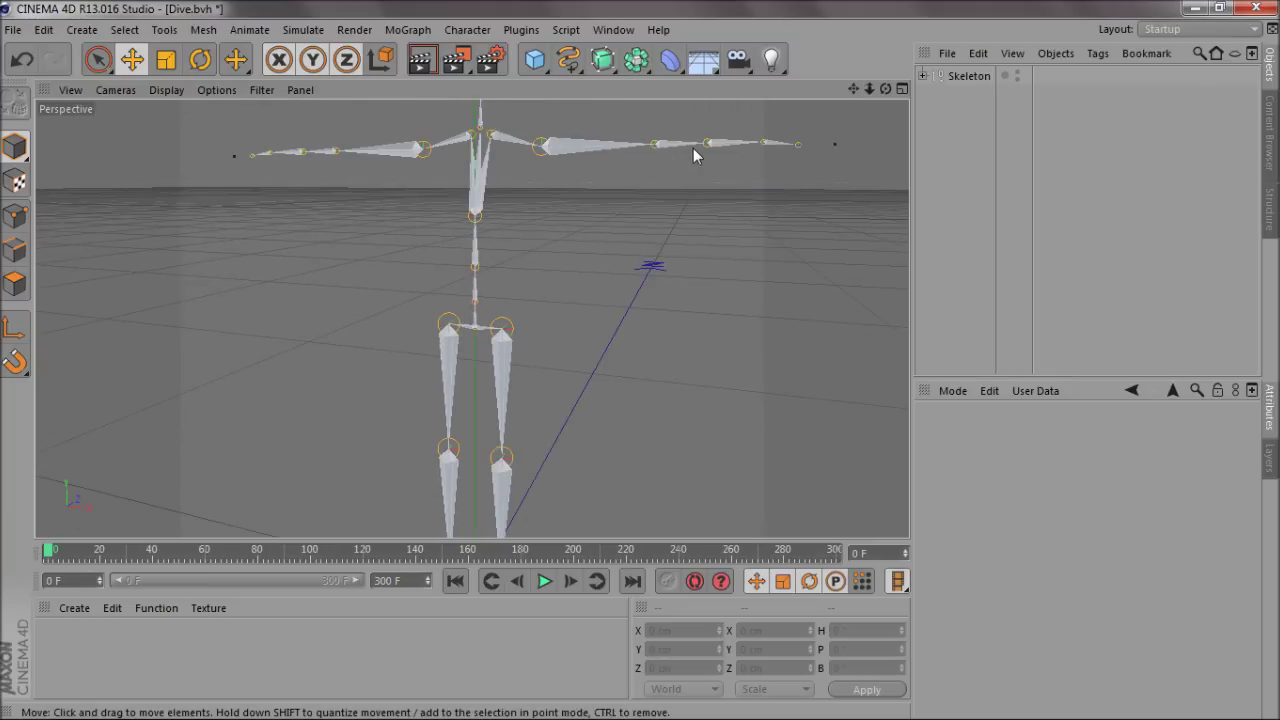
left_click_drag(853, 89, 640, 361)
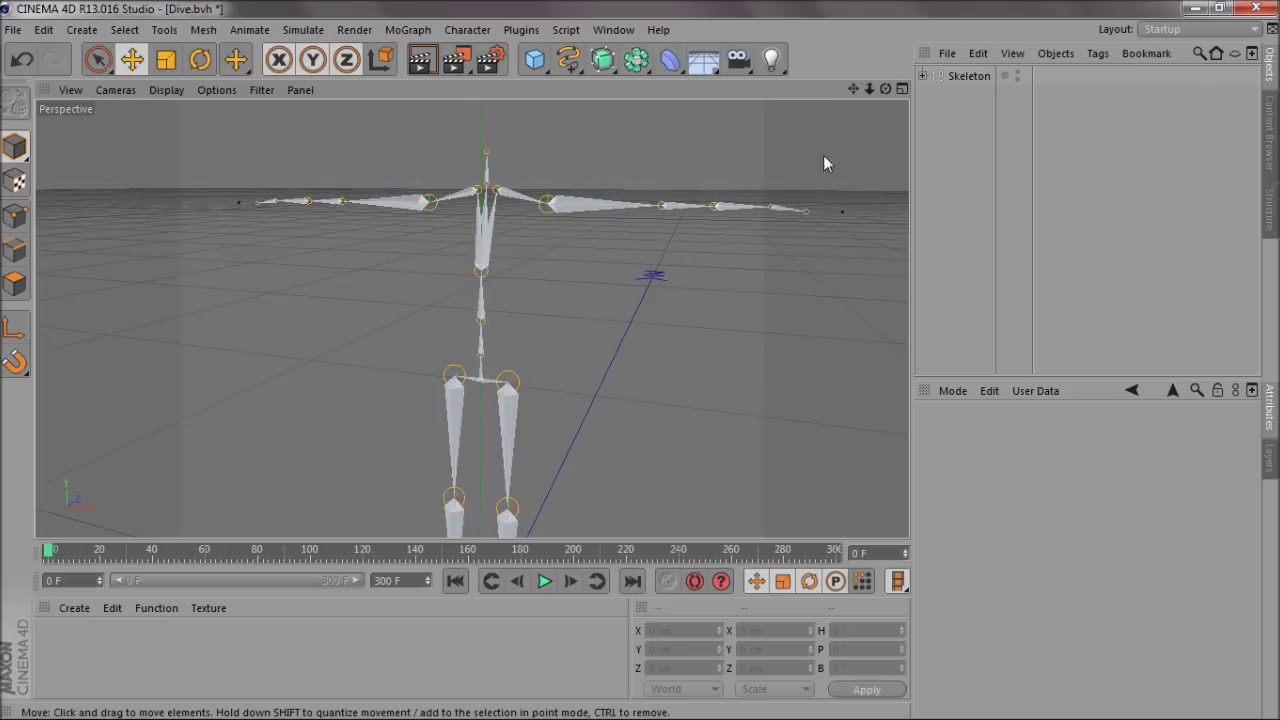
left_click_drag(856, 88, 639, 360)
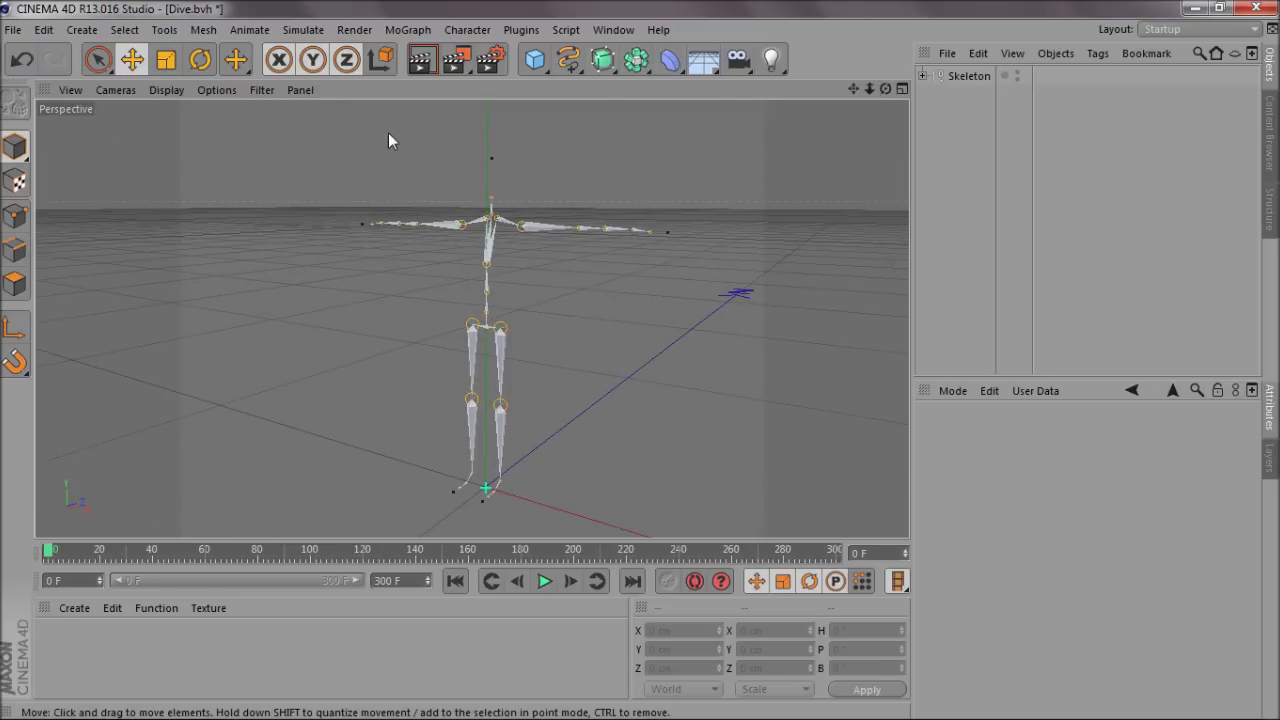
left_click(22, 29)
left_click(30, 113)
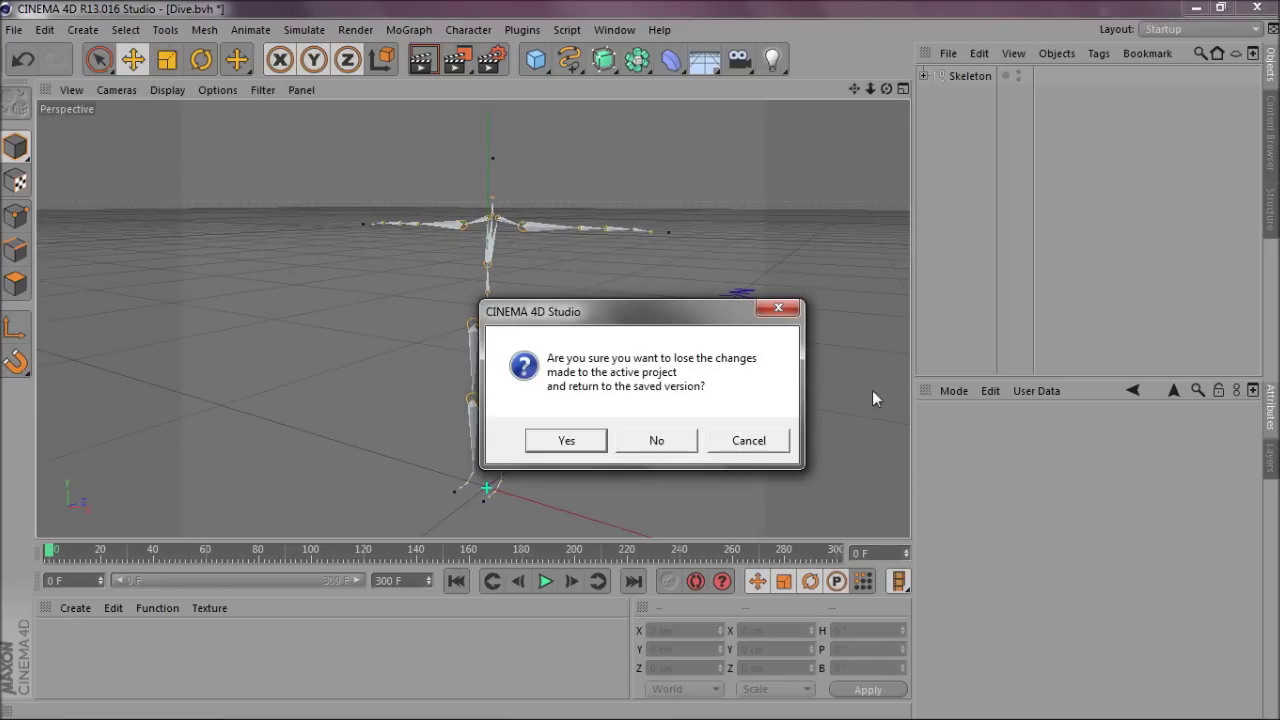
left_click(785, 312)
Merge the Kamarov character model from the 3d models > kamarov > Model folder into the skeleton scene
left_click(14, 29)
left_click(30, 76)
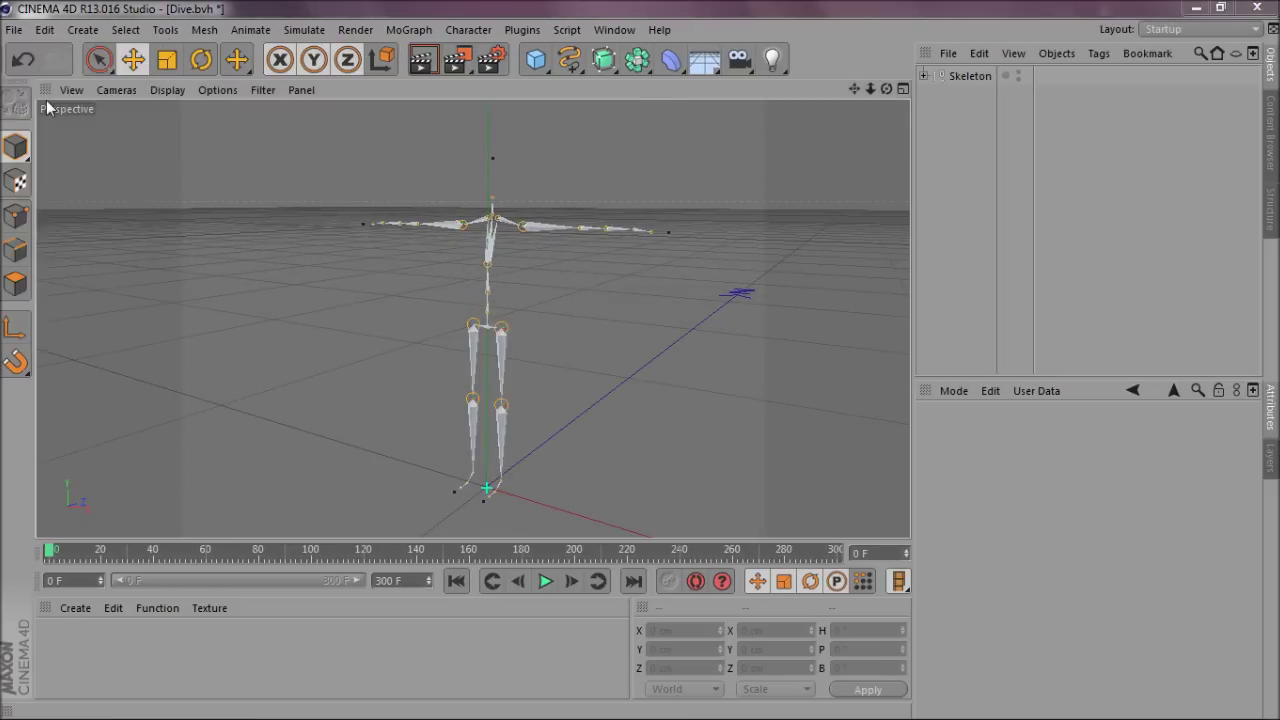
left_click(82, 247)
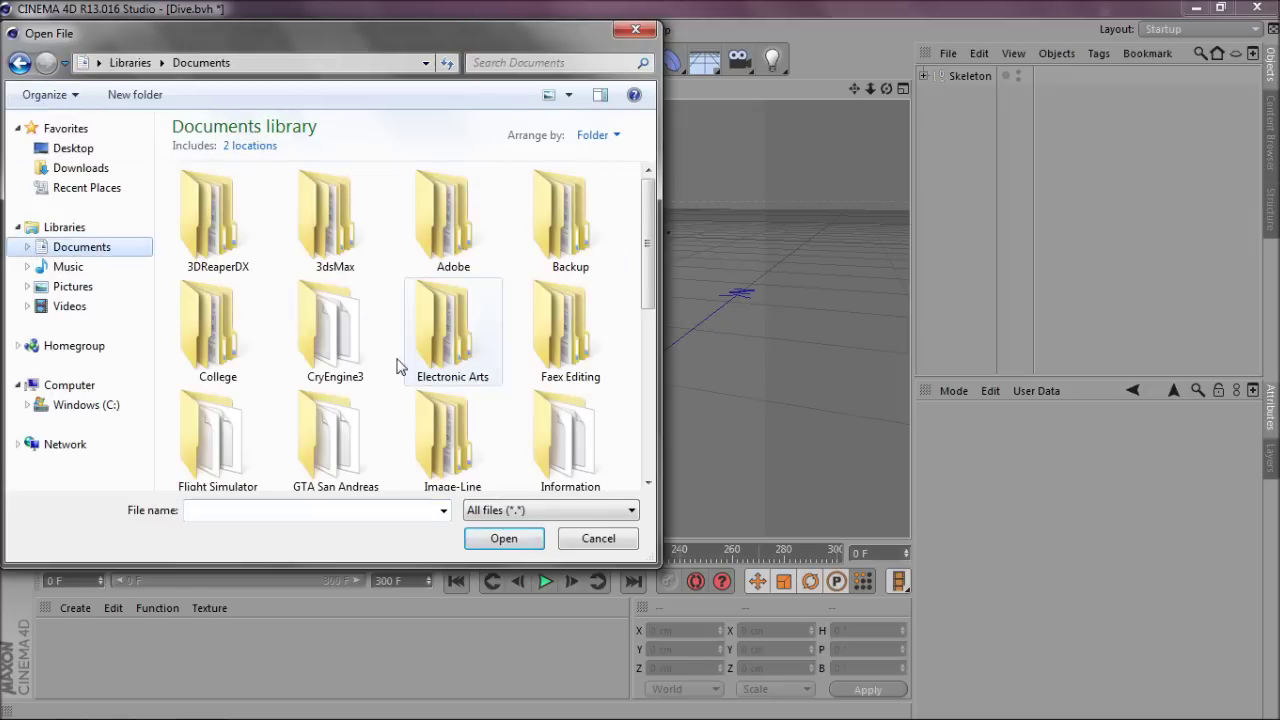
double_click(546, 335)
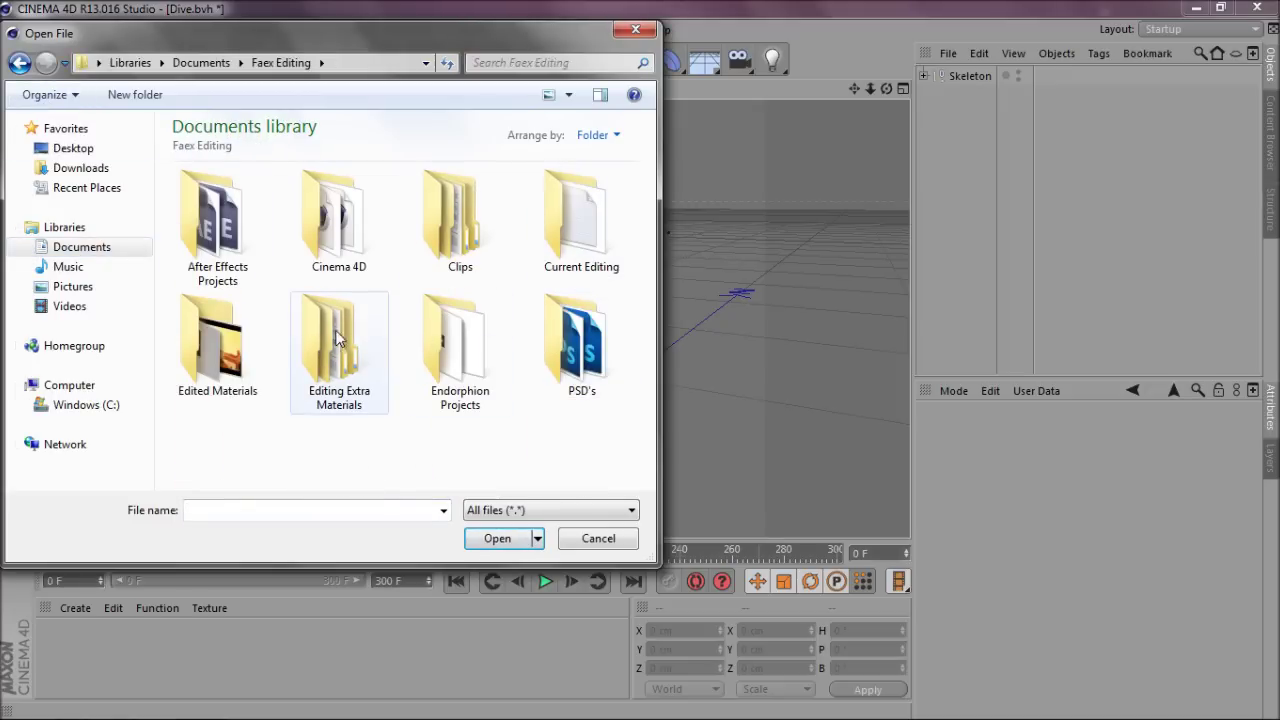
double_click(390, 345)
double_click(309, 237)
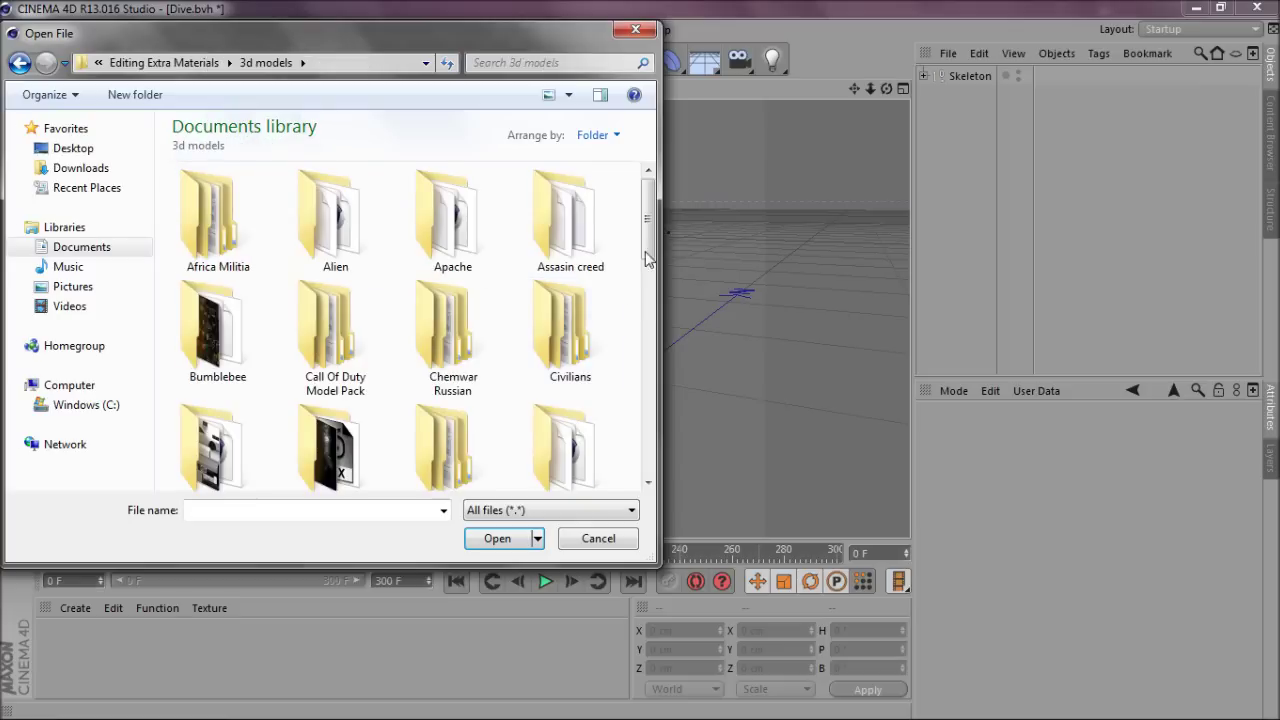
left_click_drag(649, 257, 643, 333)
double_click(580, 336)
double_click(217, 244)
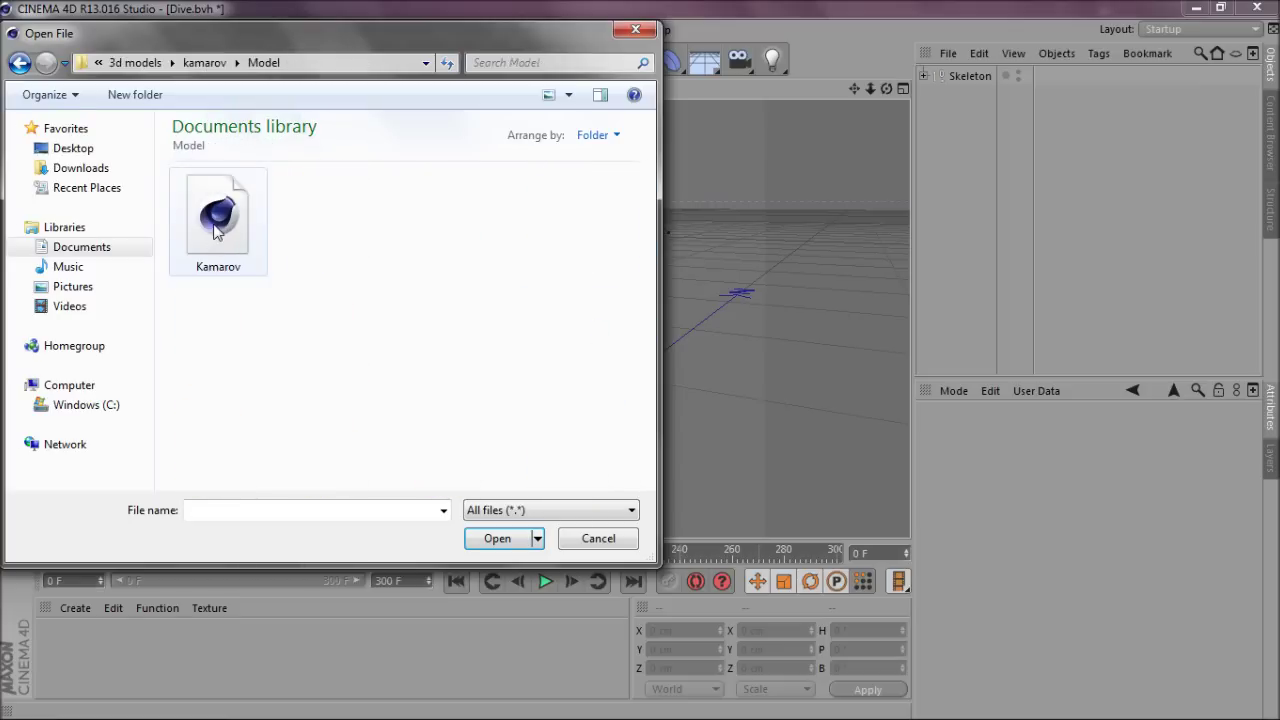
double_click(213, 226)
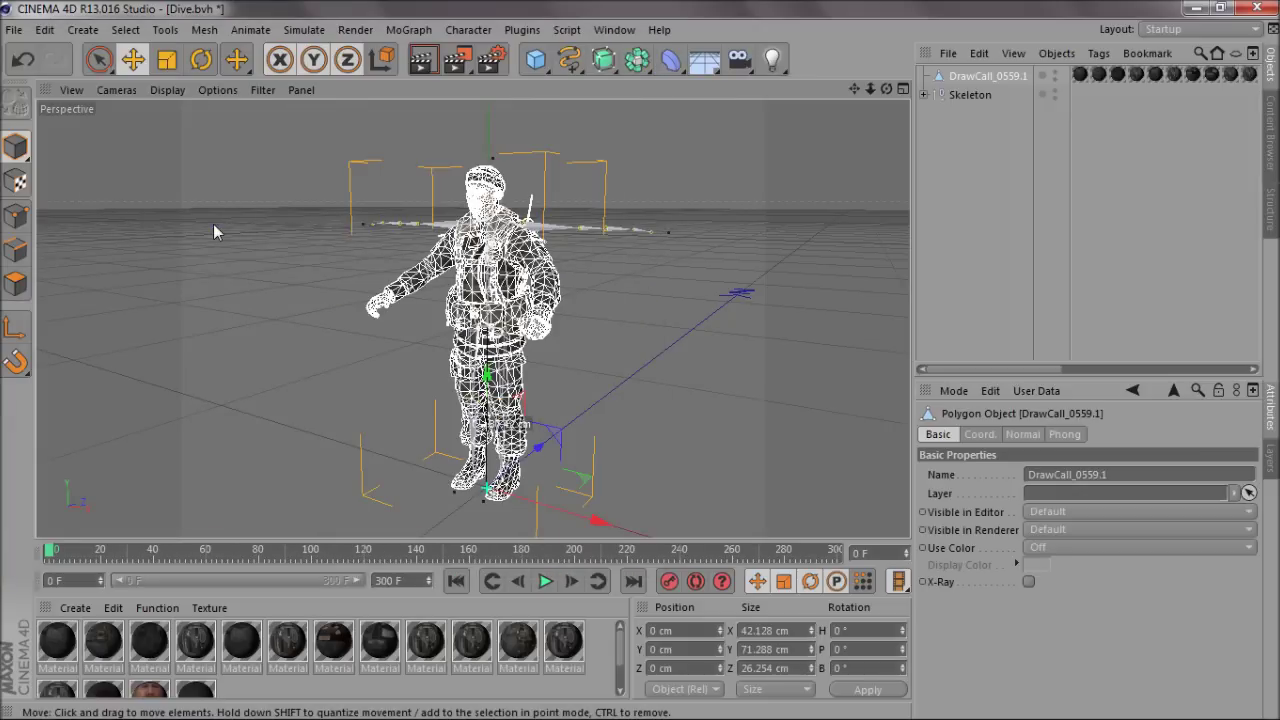
Scale the Skeleton null down slightly so its joints fit the height of the soldier model
left_click(939, 167)
left_click_drag(884, 88, 640, 362)
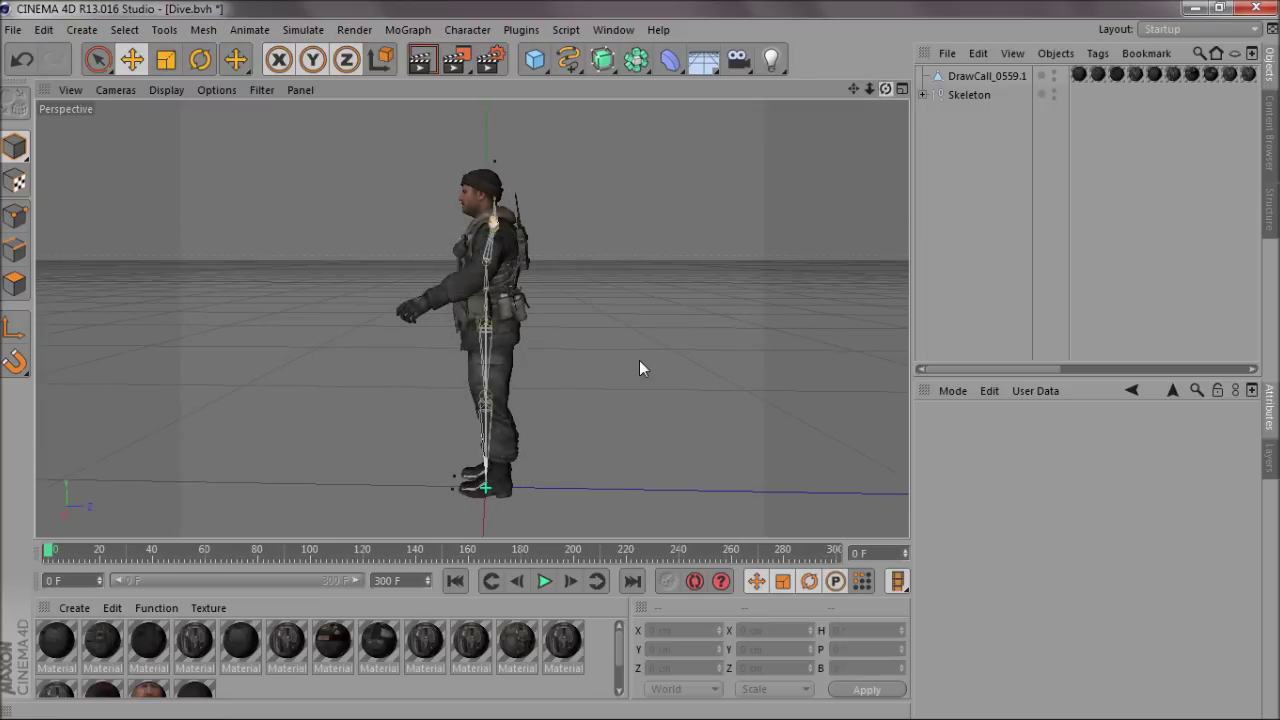
mouse_move(884, 90)
left_mouse_down()
mouse_move(640, 362)
mouse_move(885, 88)
left_mouse_up()
left_click(952, 94)
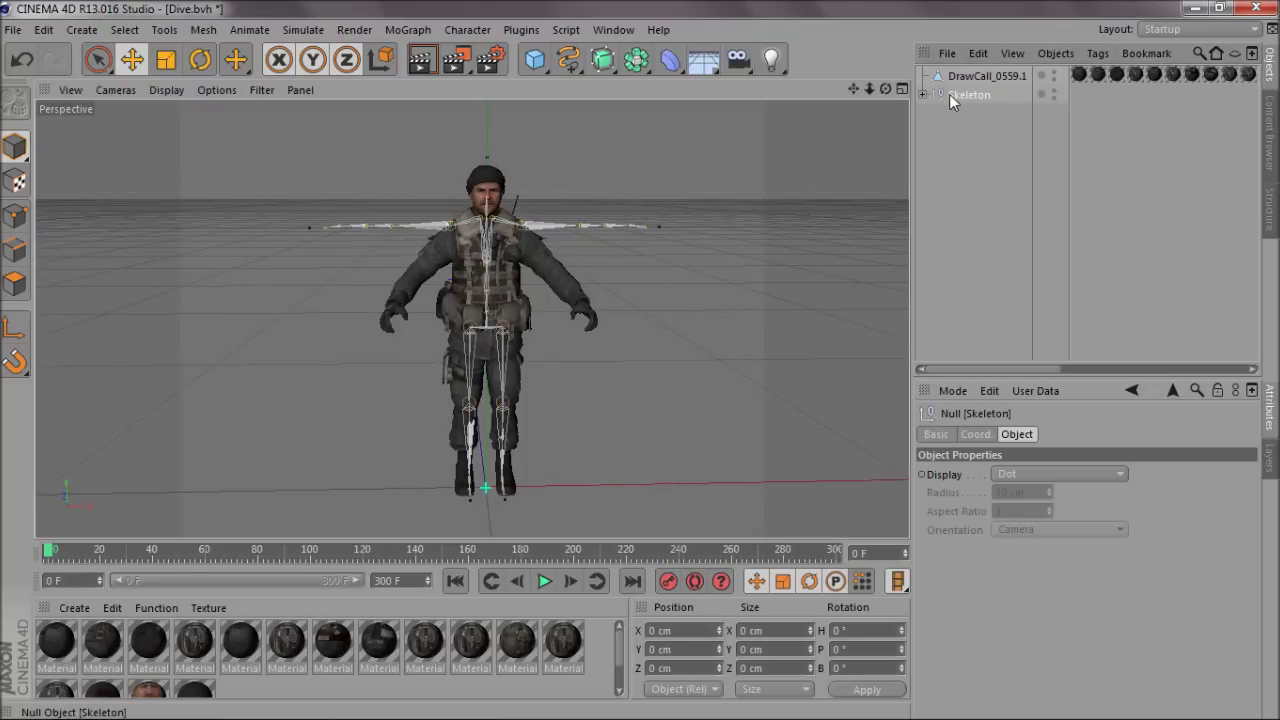
left_click(166, 60)
left_click_drag(642, 513, 640, 362)
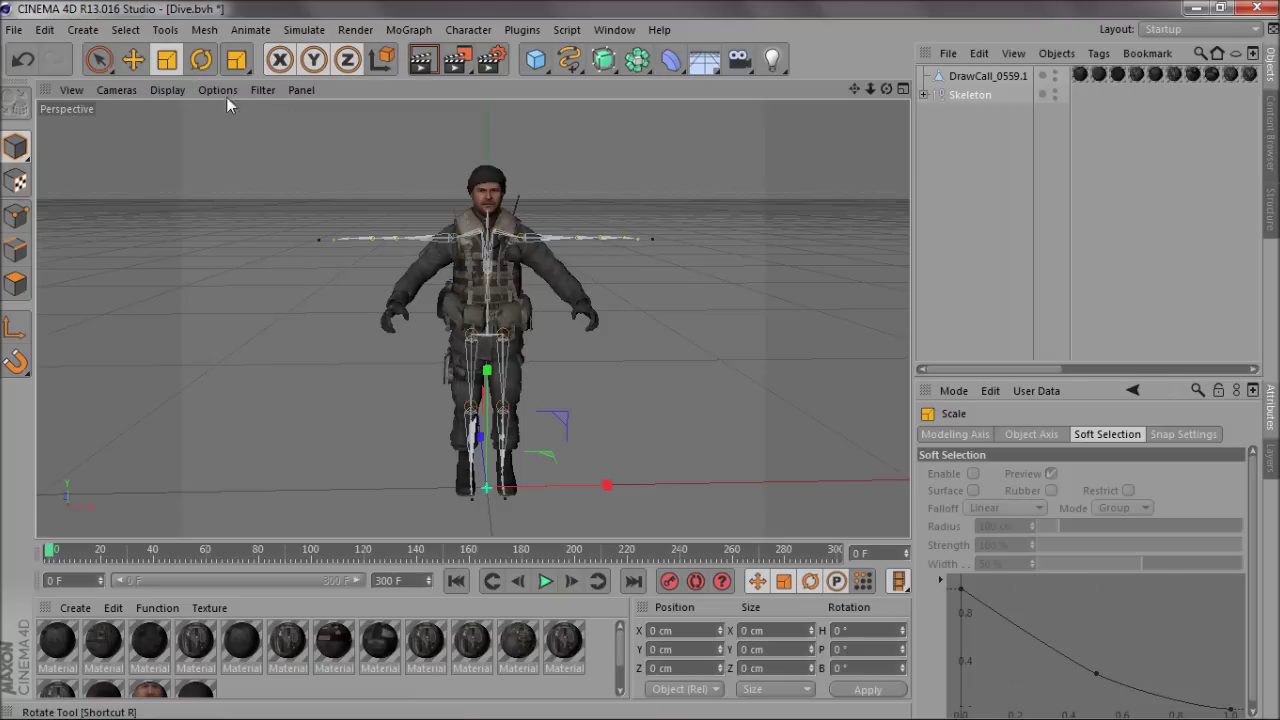
left_click_drag(585, 483, 594, 486)
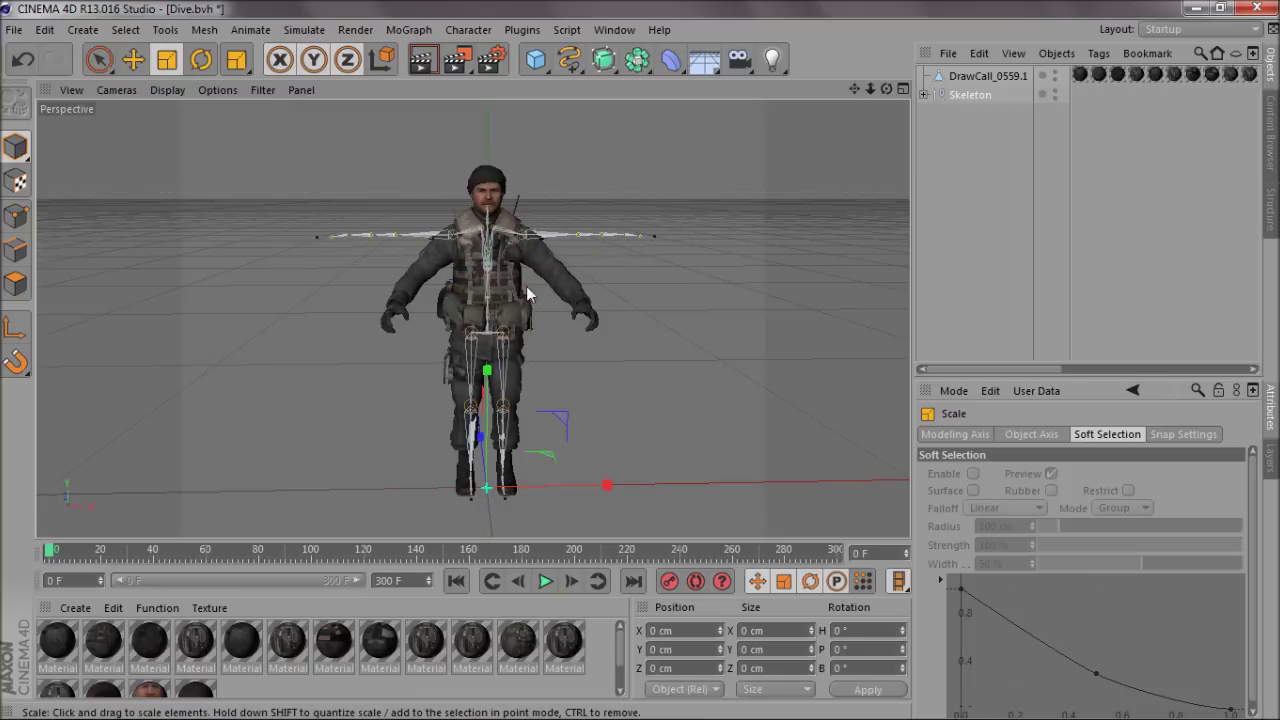
left_click_drag(571, 431, 564, 436)
left_click_drag(639, 360, 639, 360)
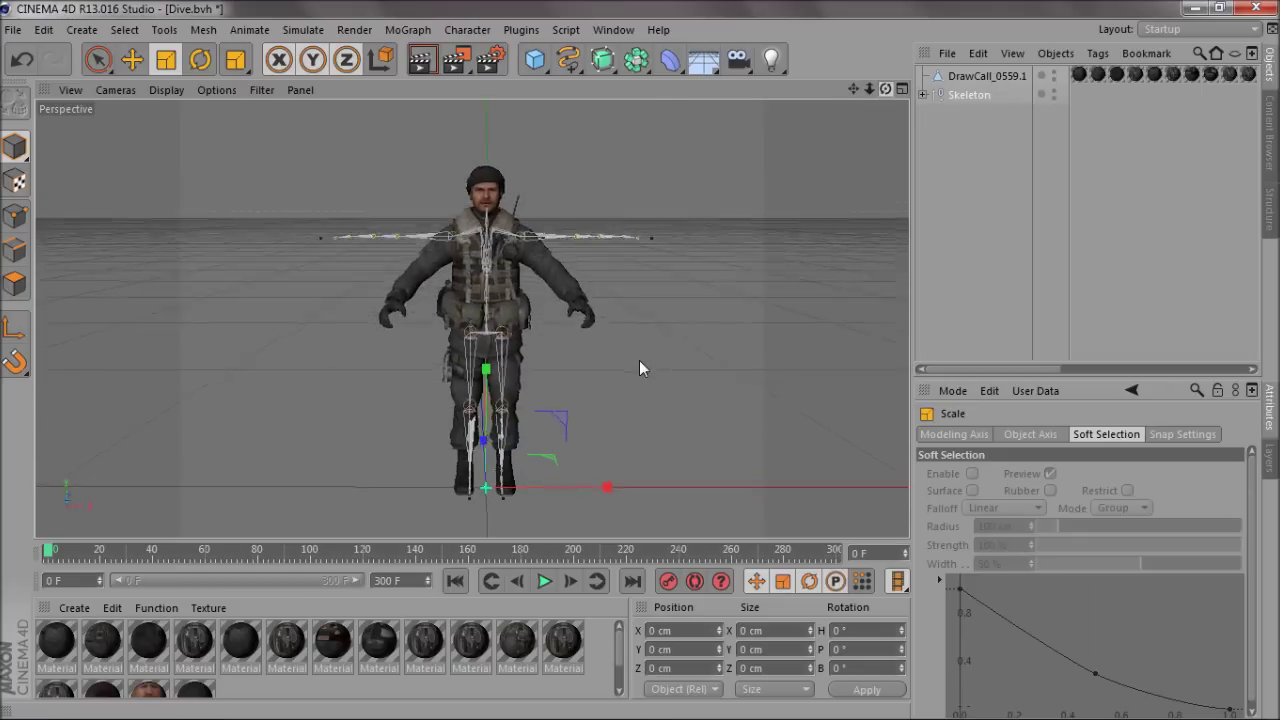
Rotate RightHipJoint to a heading of about 176.4° and LeftHipJoint to about 181.9° in the front view, following the soldier's legs
left_click(924, 94)
left_click(998, 152)
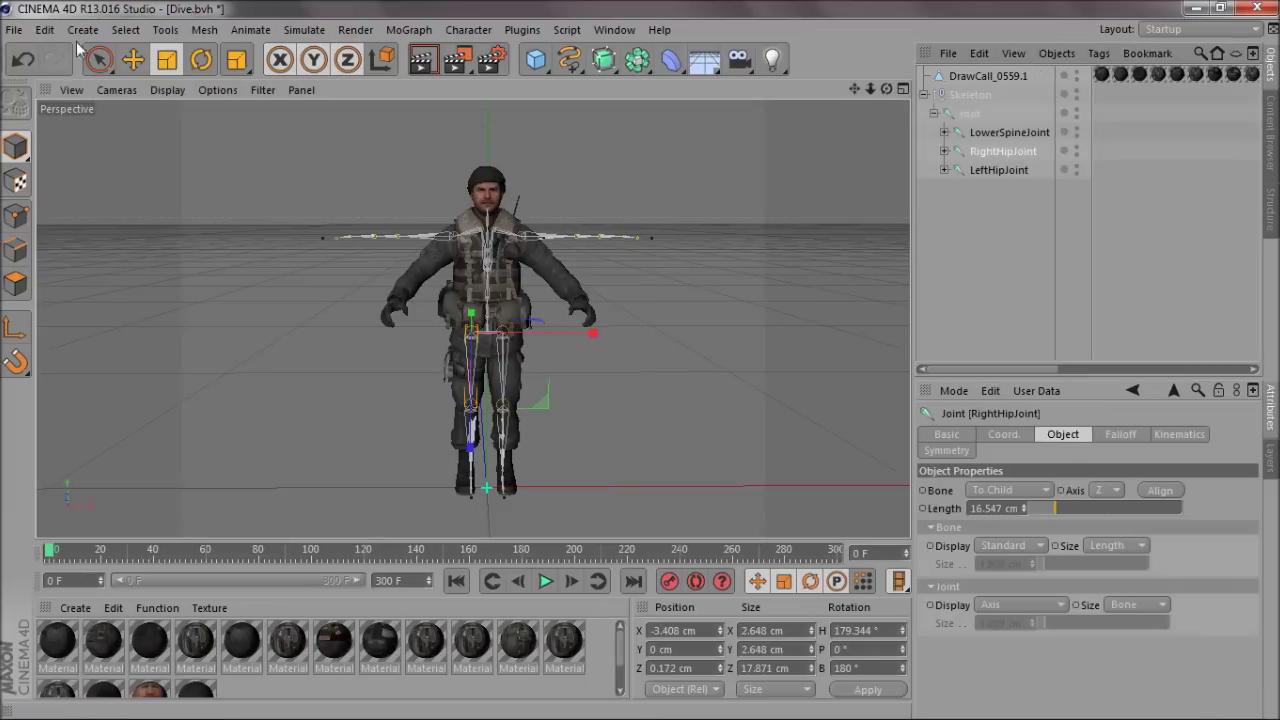
key("r")
middle_click(508, 428)
middle_click(529, 437)
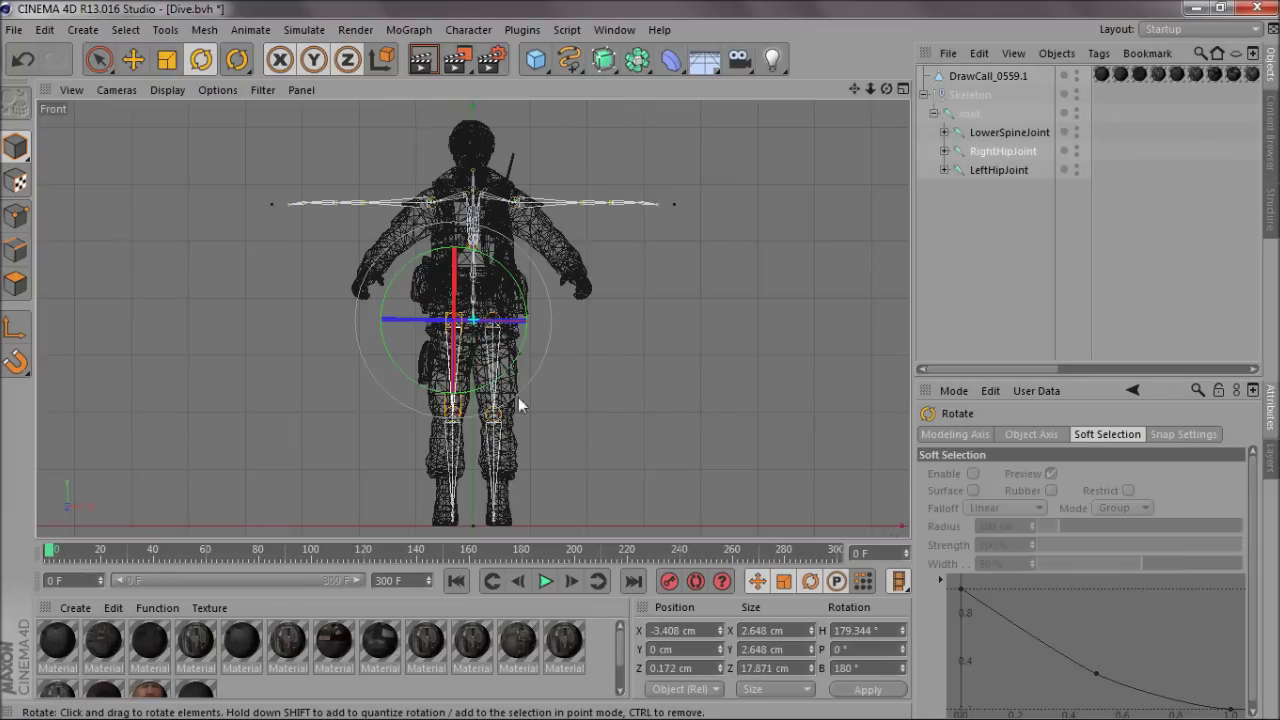
left_click_drag(517, 403, 508, 382)
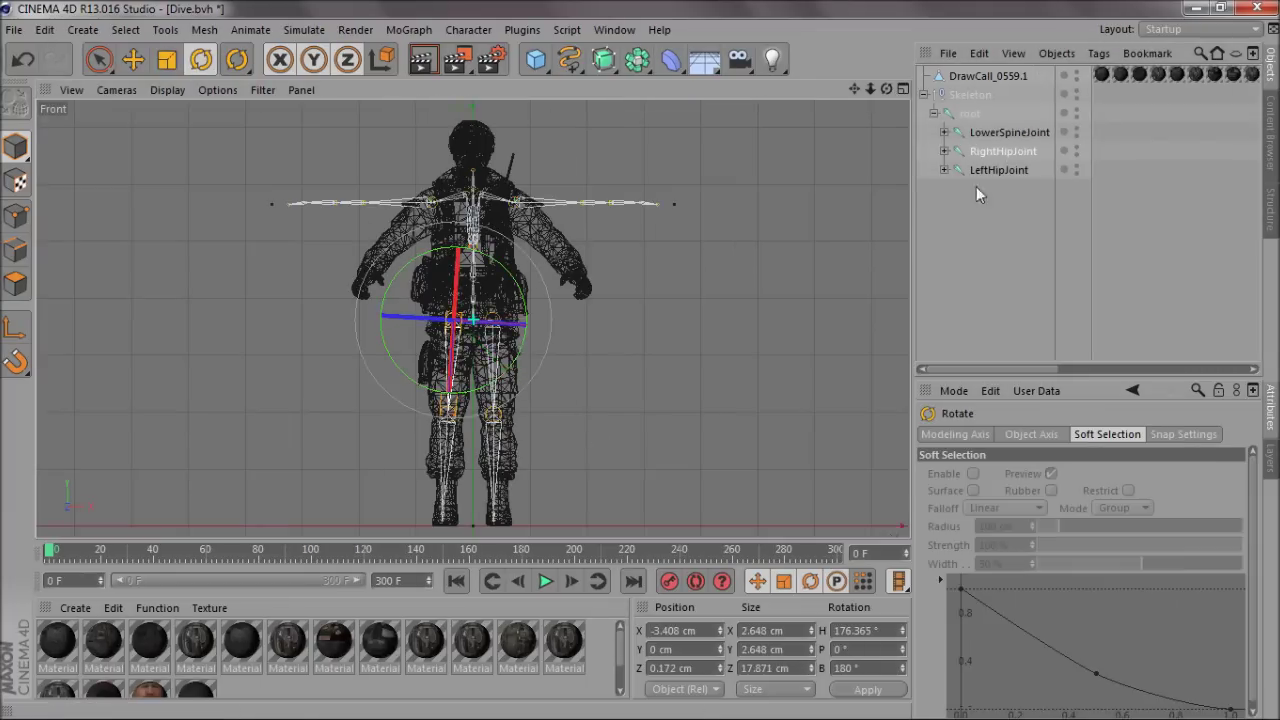
left_click(965, 171)
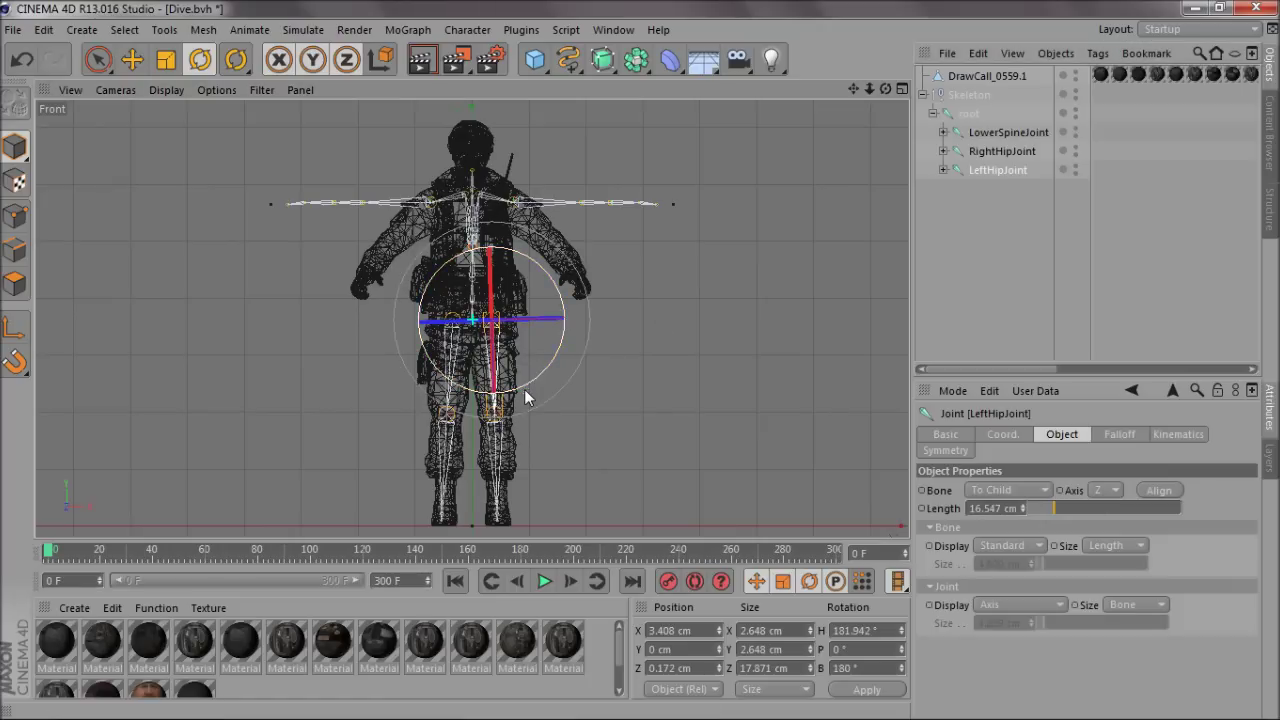
Rotate RightKneeJoint and LeftKneeJoint together by about 9° in the side view to fit the lower legs
middle_click(564, 361)
middle_click(355, 426)
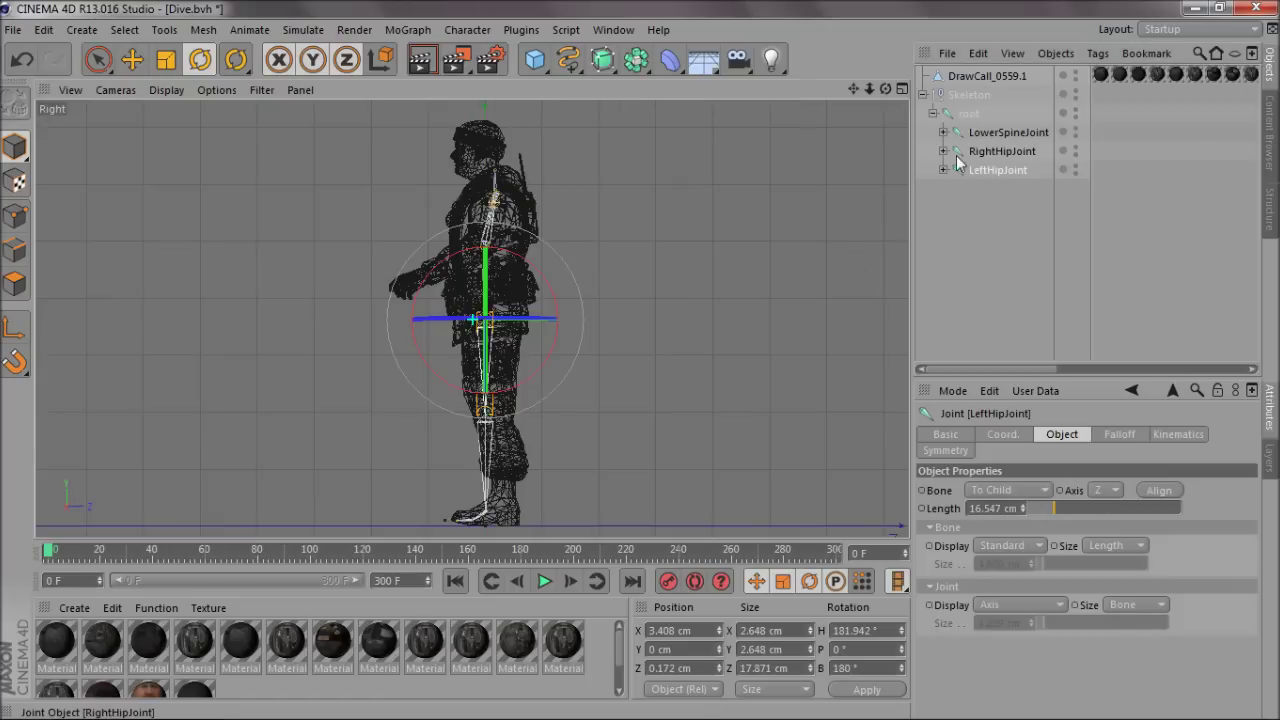
left_click(948, 180)
left_click(943, 151)
left_click(1012, 170)
left_click(1011, 207, "ctrl")
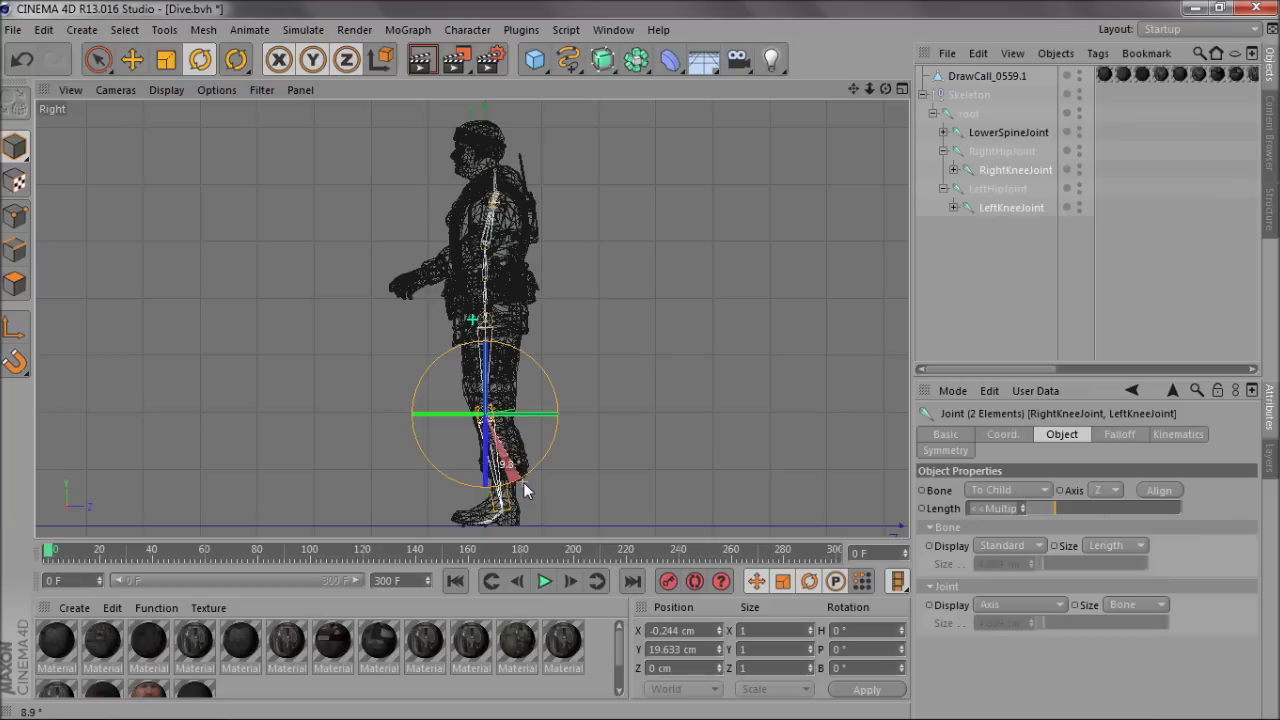
Move RightAnkleJoint and LeftAnkleJoint together to about Y 3.96 cm and Z 2.43 cm, fitting the soldier's ankles
left_click(953, 206)
left_click(953, 170)
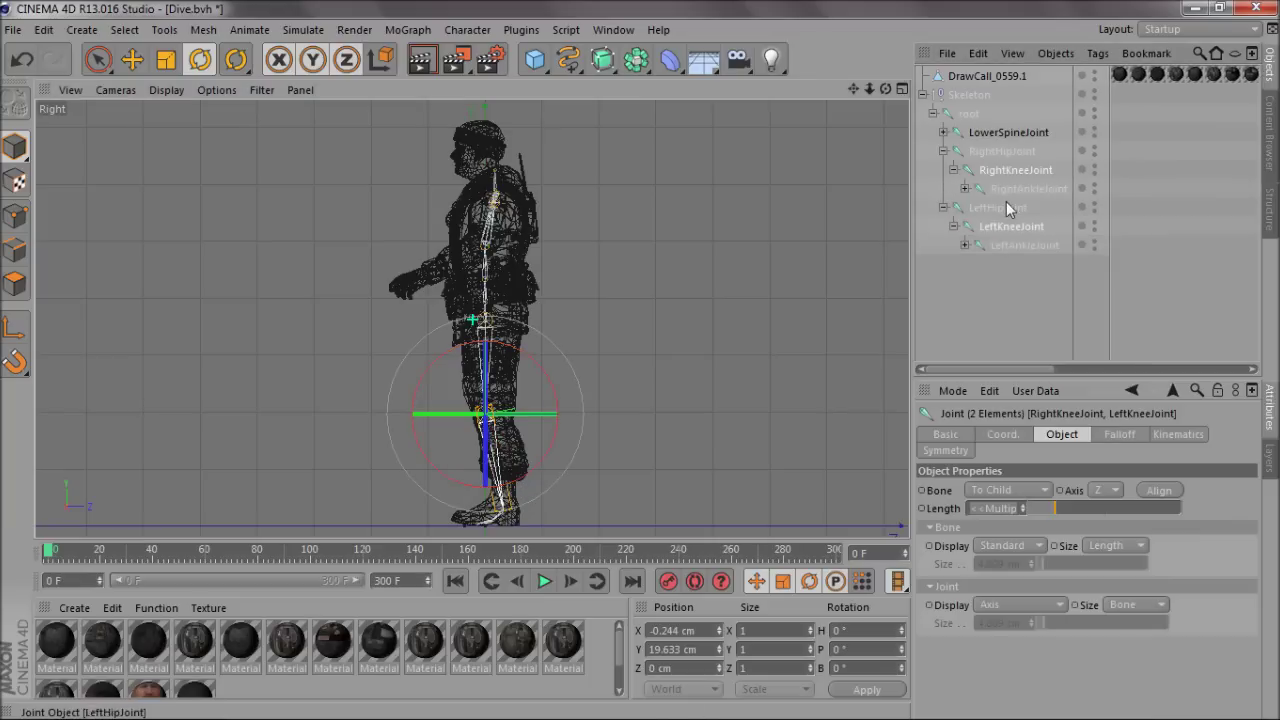
left_click(1010, 189)
left_click(1010, 245, "ctrl")
left_click(132, 59)
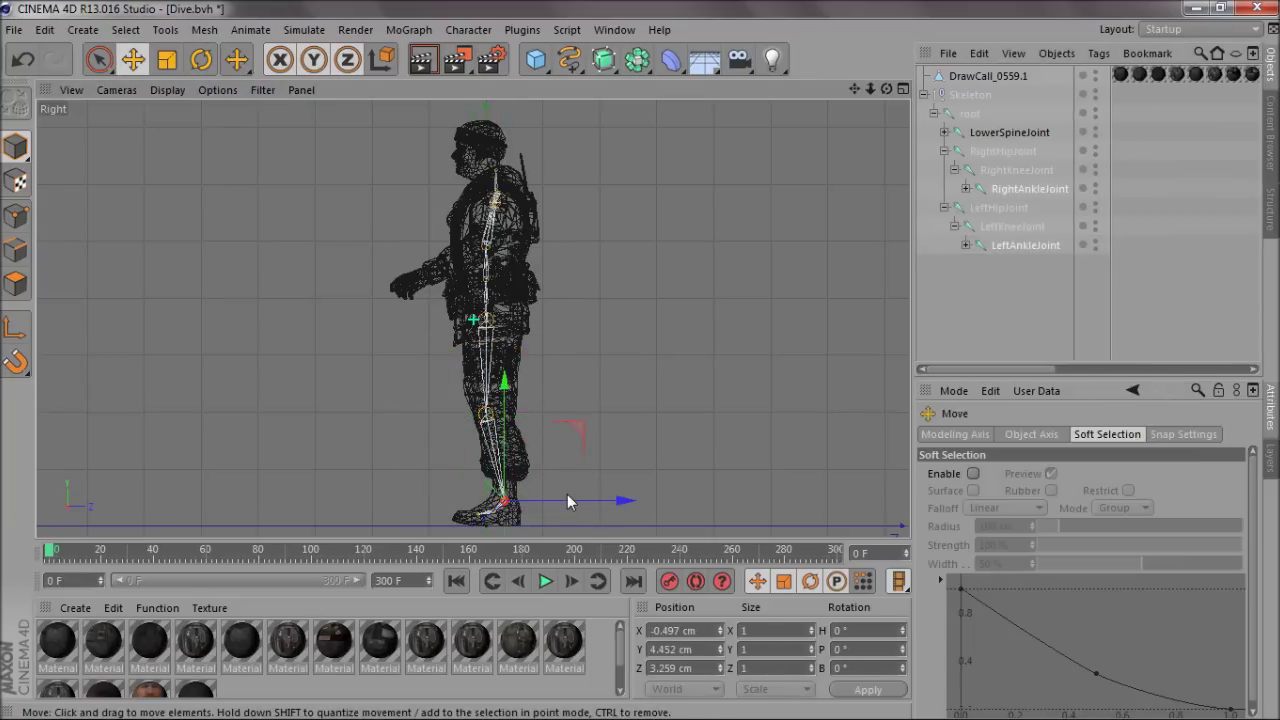
left_click_drag(567, 494, 562, 496)
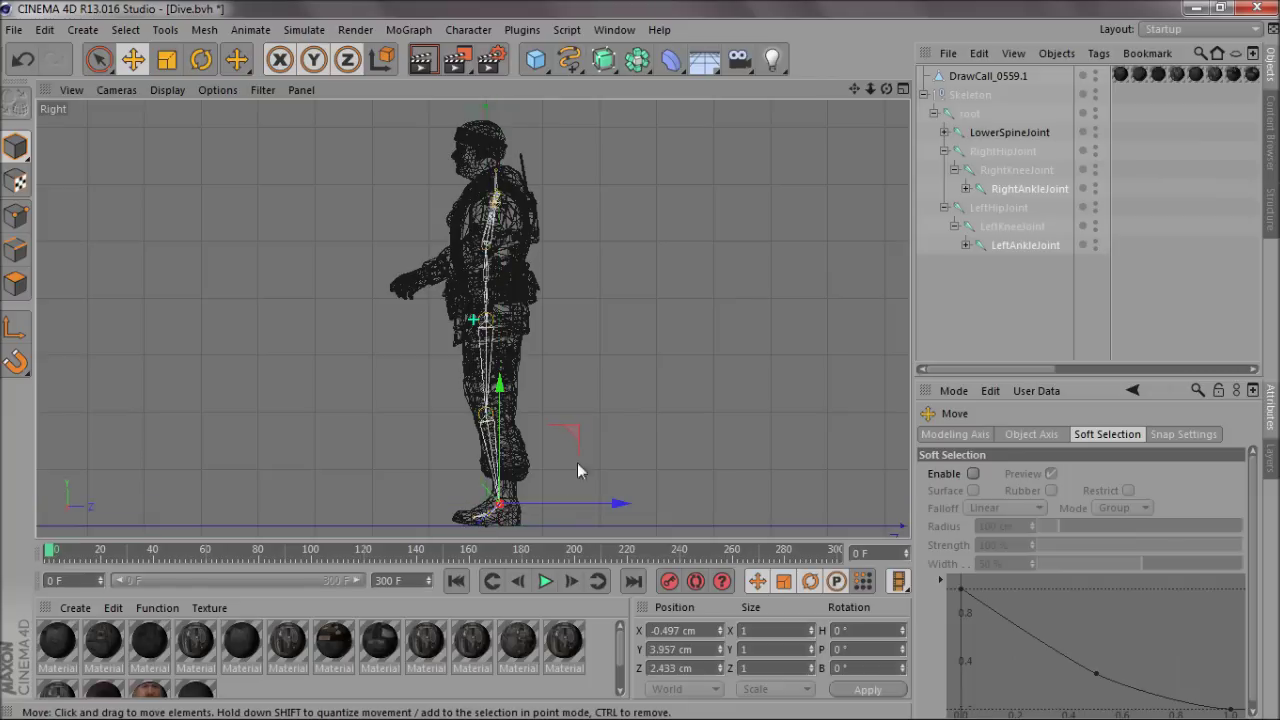
left_click(617, 412)
Rotate RightKneeJoint to a heading of about 358° in the front view so the shin bone follows the soldier's lower leg
middle_click(492, 418)
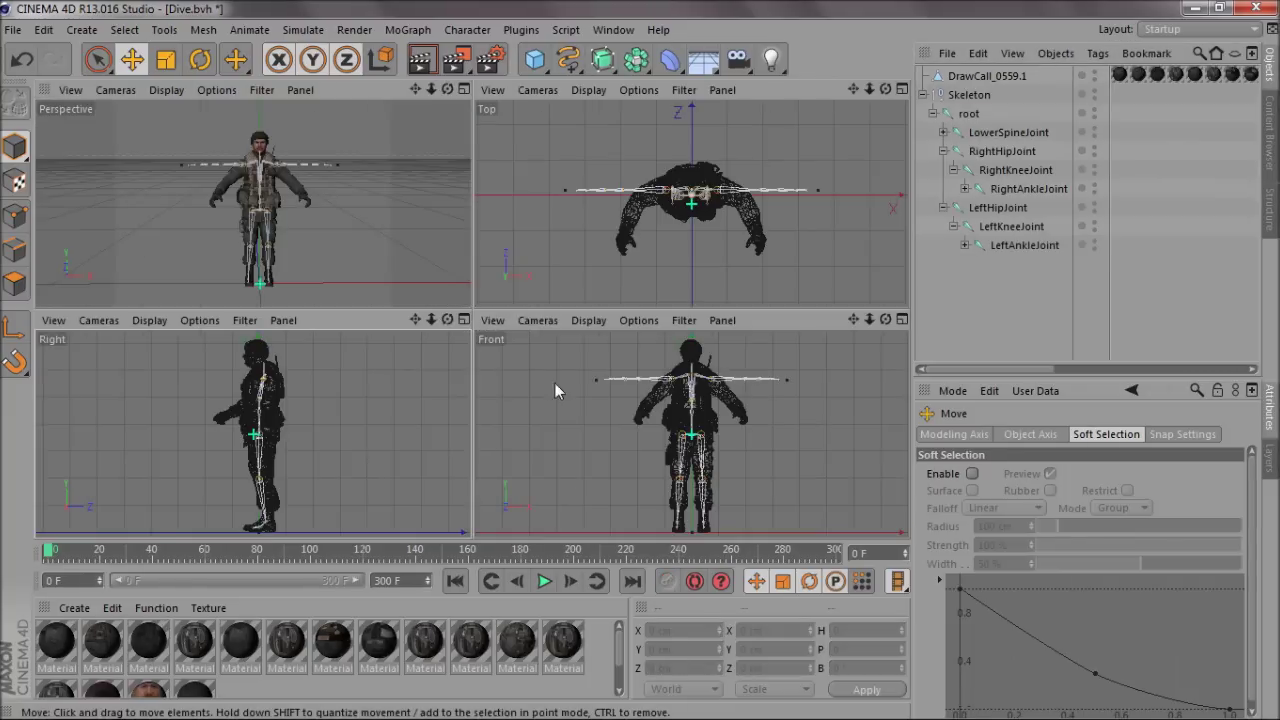
middle_click(641, 422)
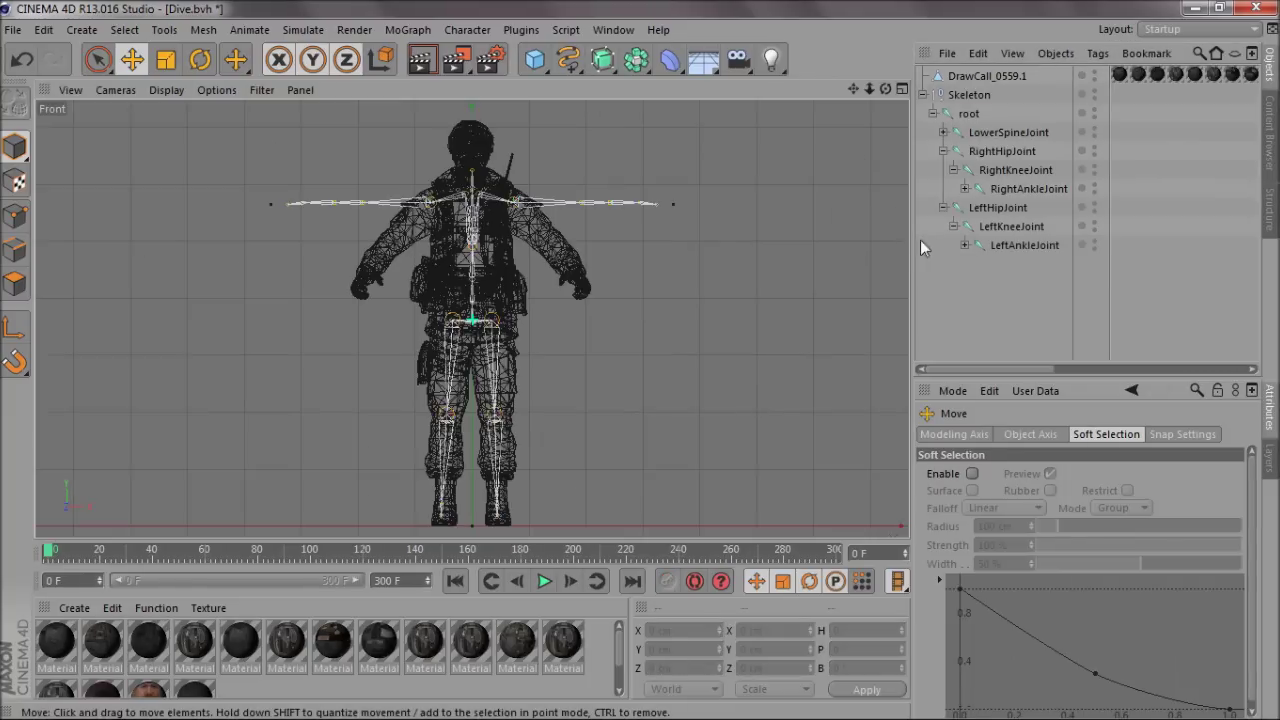
left_click(1013, 190)
key("r")
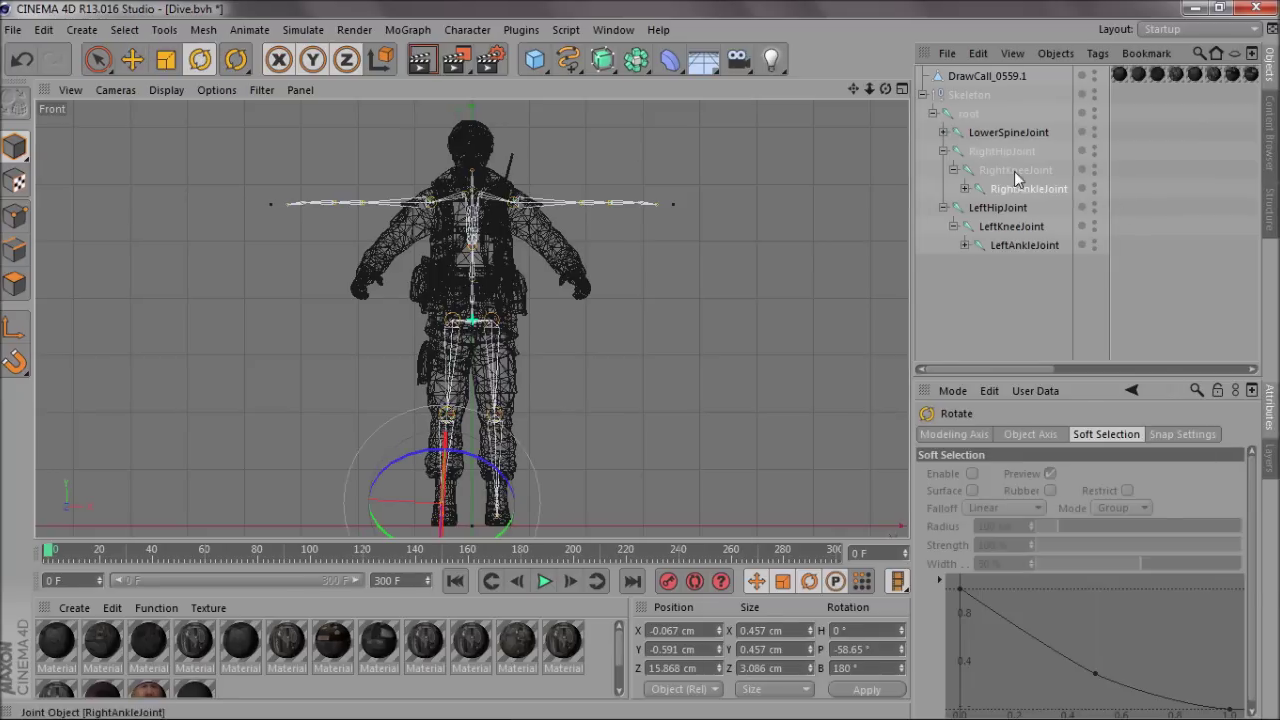
left_click(1014, 171)
left_click_drag(428, 528, 468, 492)
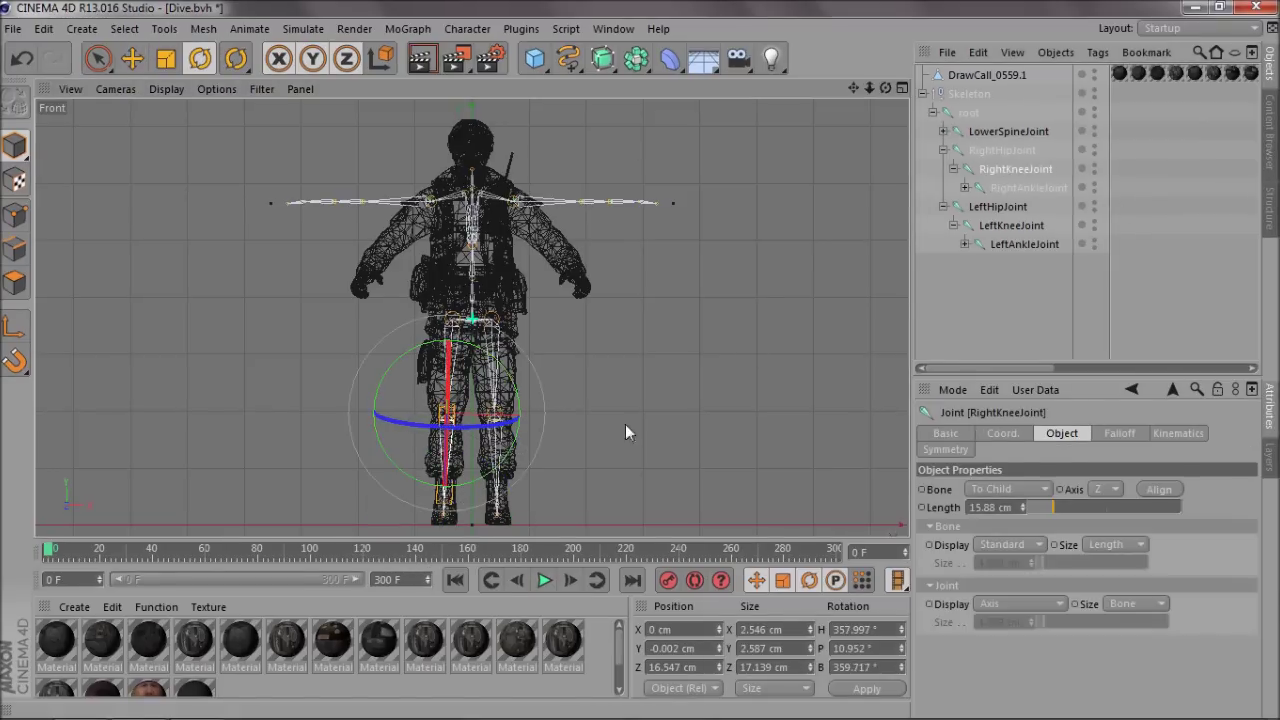
left_click(997, 313)
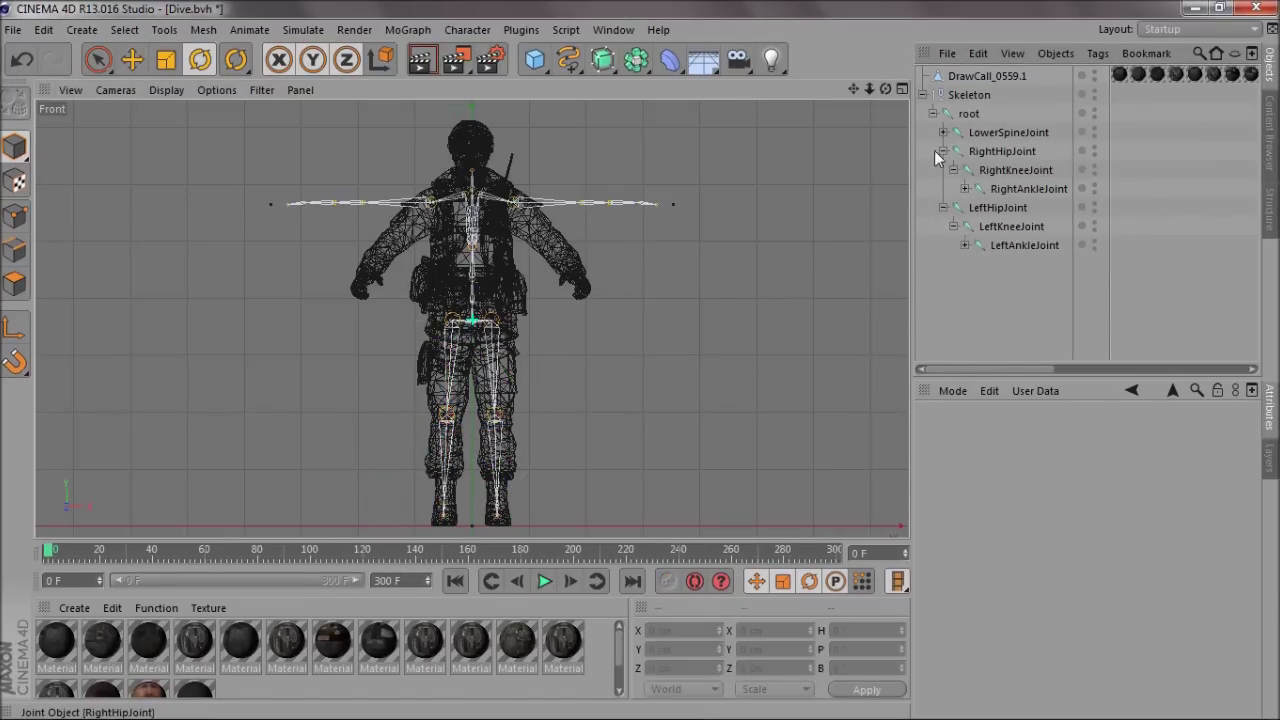
Expand the spine hierarchy down to the right clavicle and rotate RightShoulderJoint downward to follow the soldier's arm
left_click(943, 151)
left_click(943, 170)
left_click(943, 132)
left_click(953, 151)
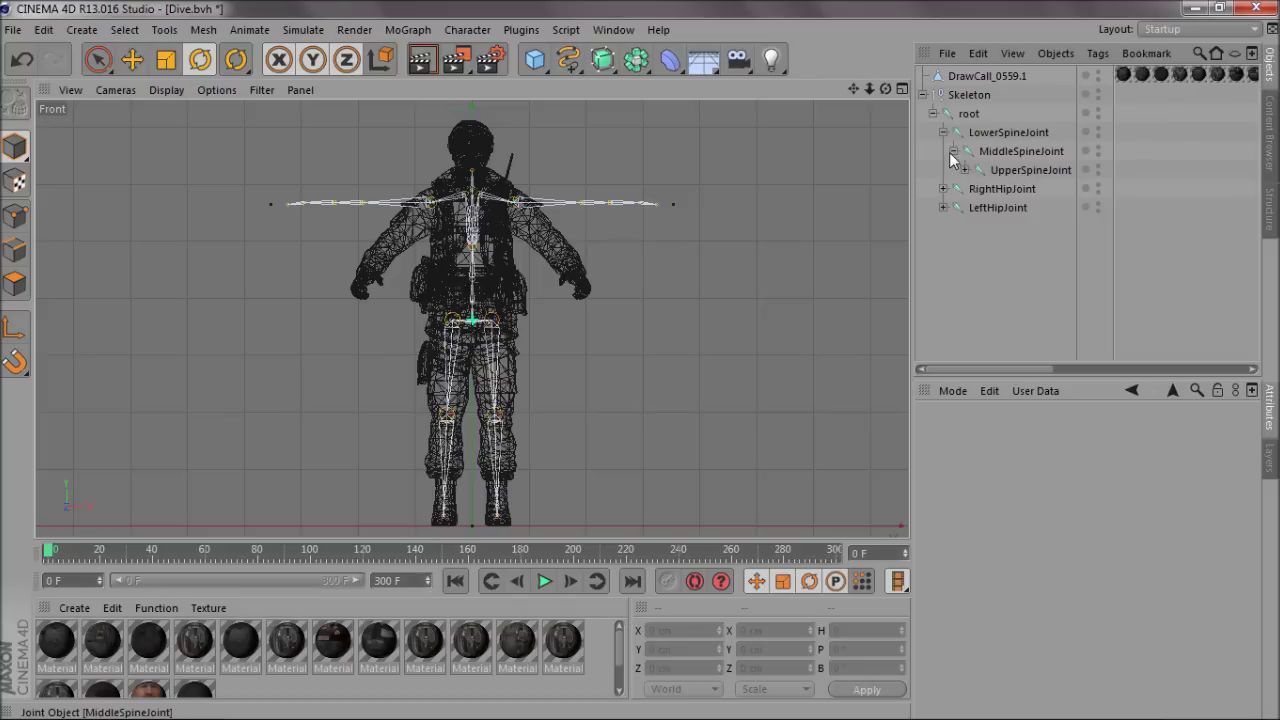
left_click(953, 151)
left_click(953, 151)
left_click(964, 170)
left_click(975, 207)
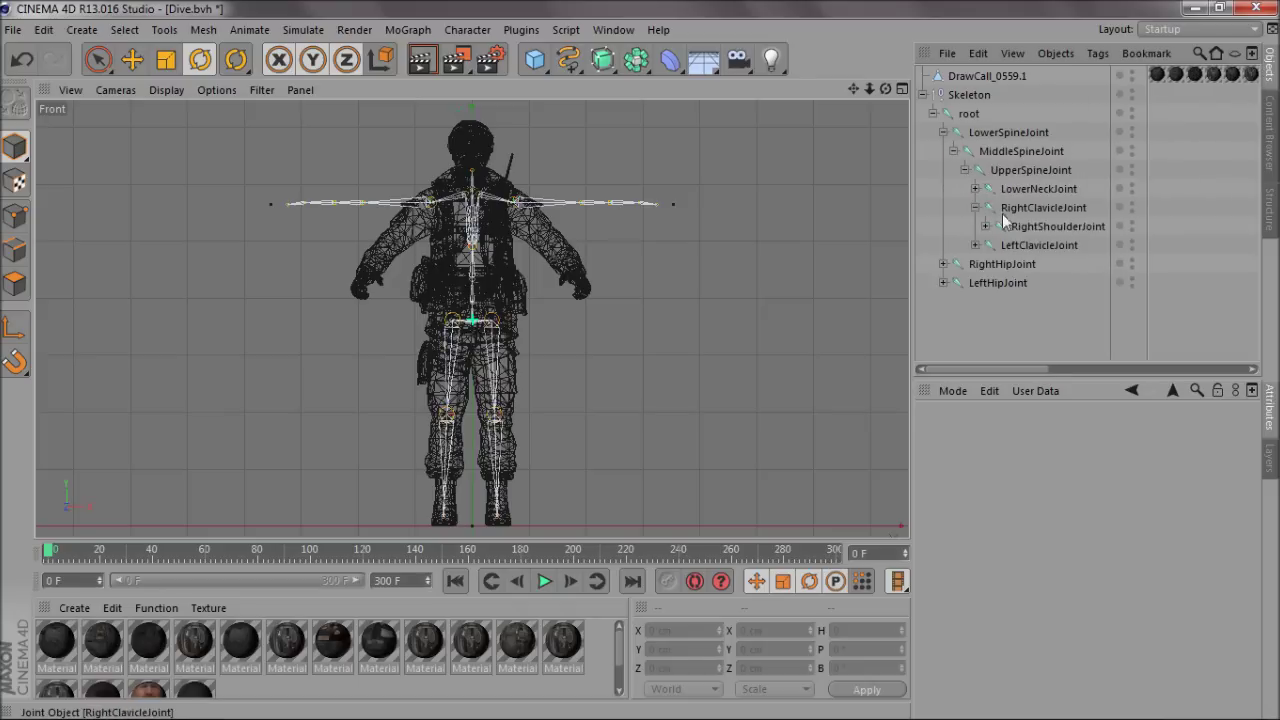
left_click(1057, 226)
left_click_drag(392, 137, 365, 185)
Rotate RightElbowJoint to a heading of about 404.4° in the perspective view so the forearm bones follow the soldier's bent arm
middle_click(588, 221)
key("F1")
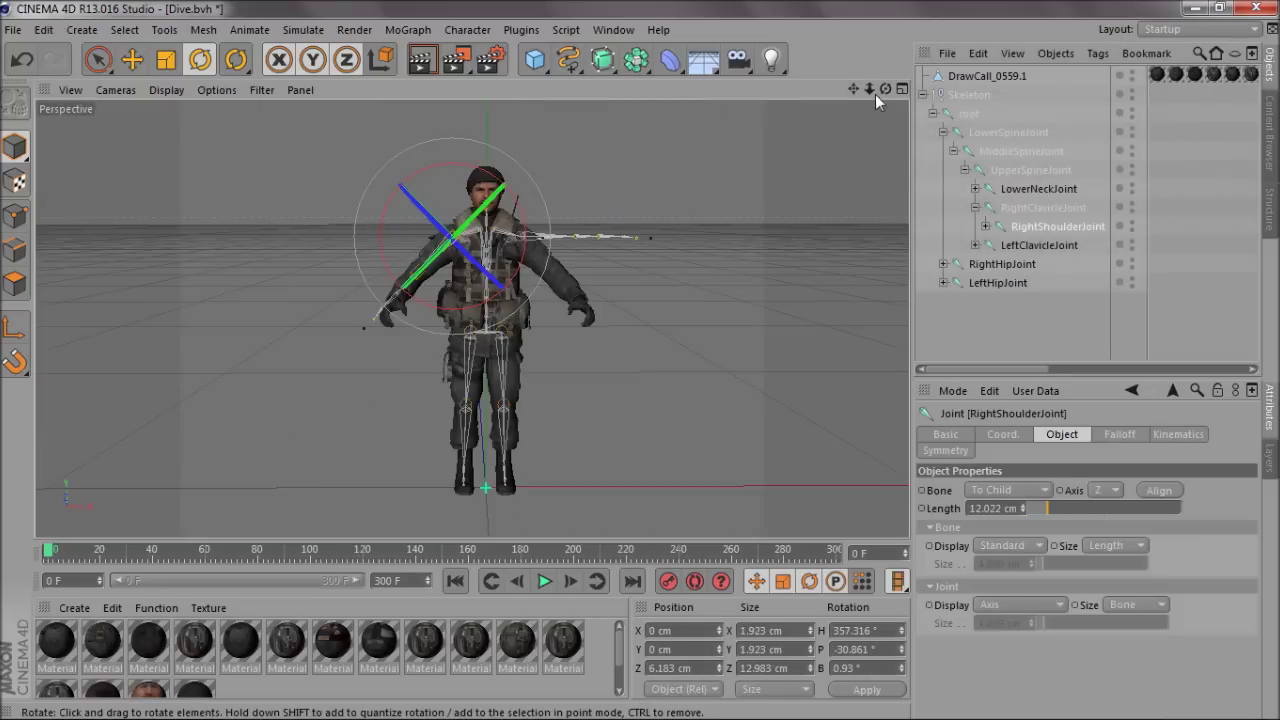
left_click_drag(885, 89, 582, 313)
scroll(546, 357, "up", 3)
left_click(985, 226)
left_click(1041, 245)
Move RightWristJoint toward the hand to about Y -0.15 cm and Z 6.29 cm, fitting the soldier's right wrist
left_click(996, 245)
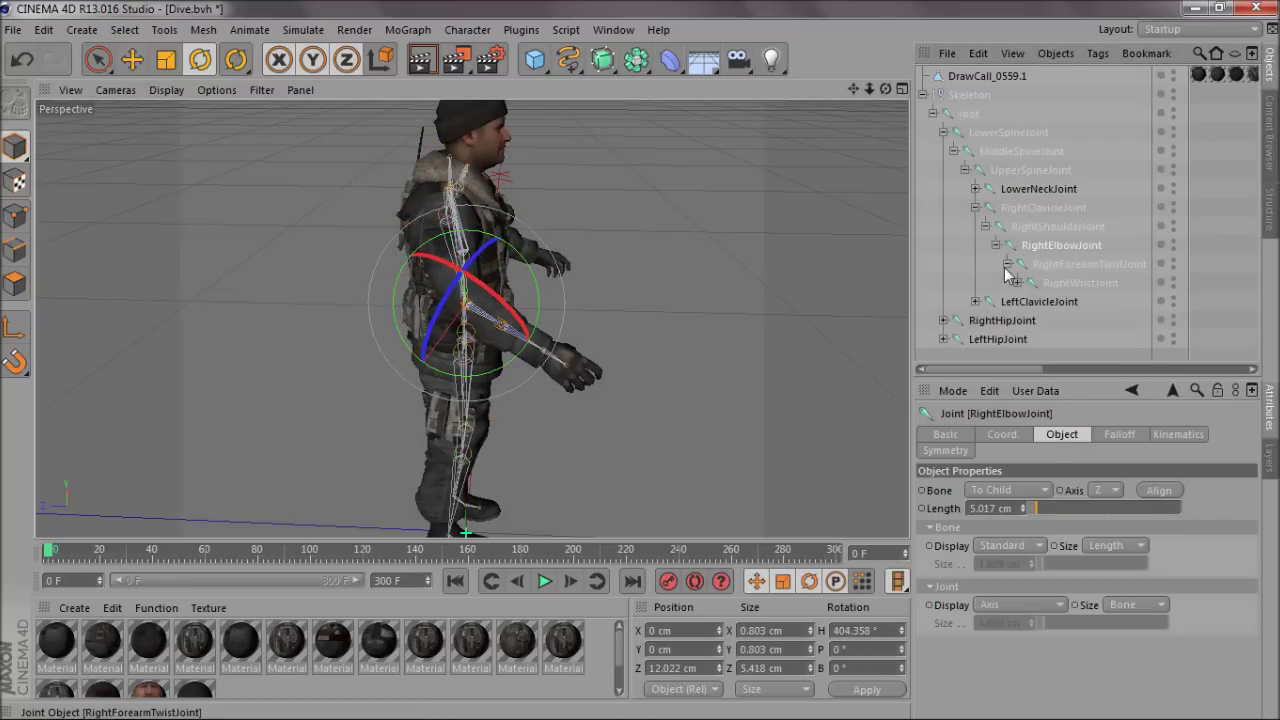
left_click(1060, 283)
key("e")
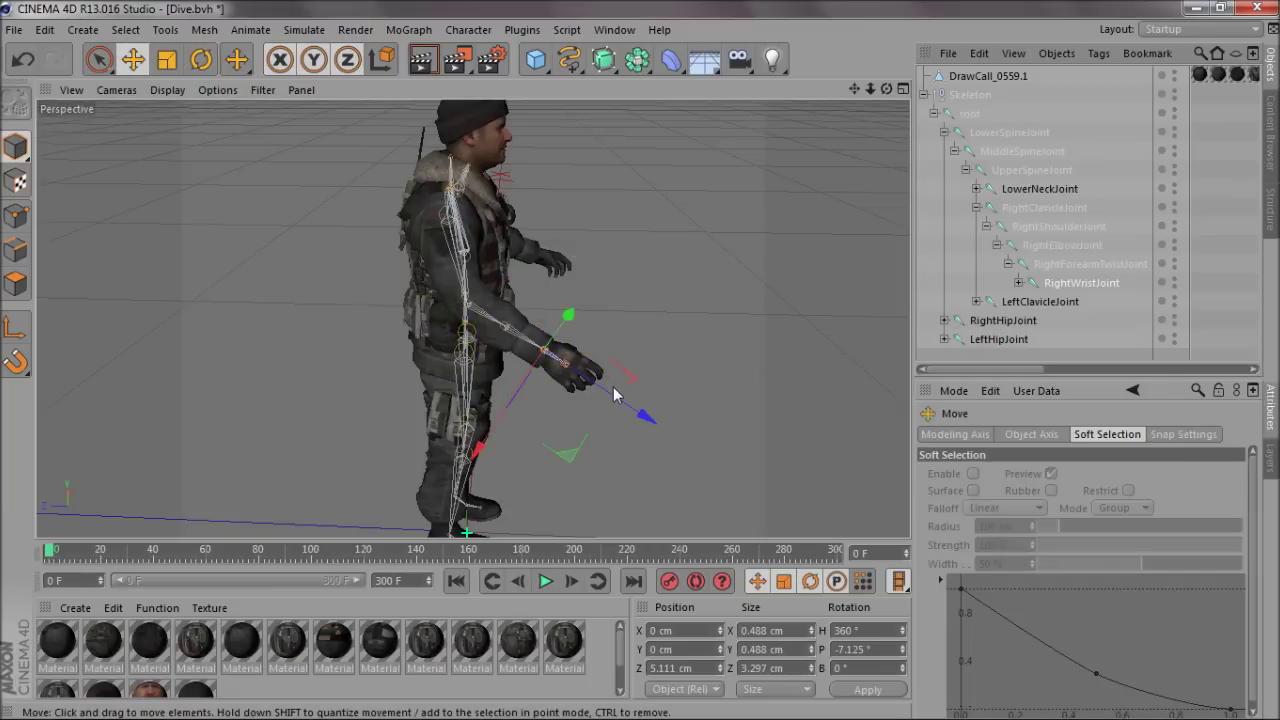
left_click_drag(615, 395, 616, 400)
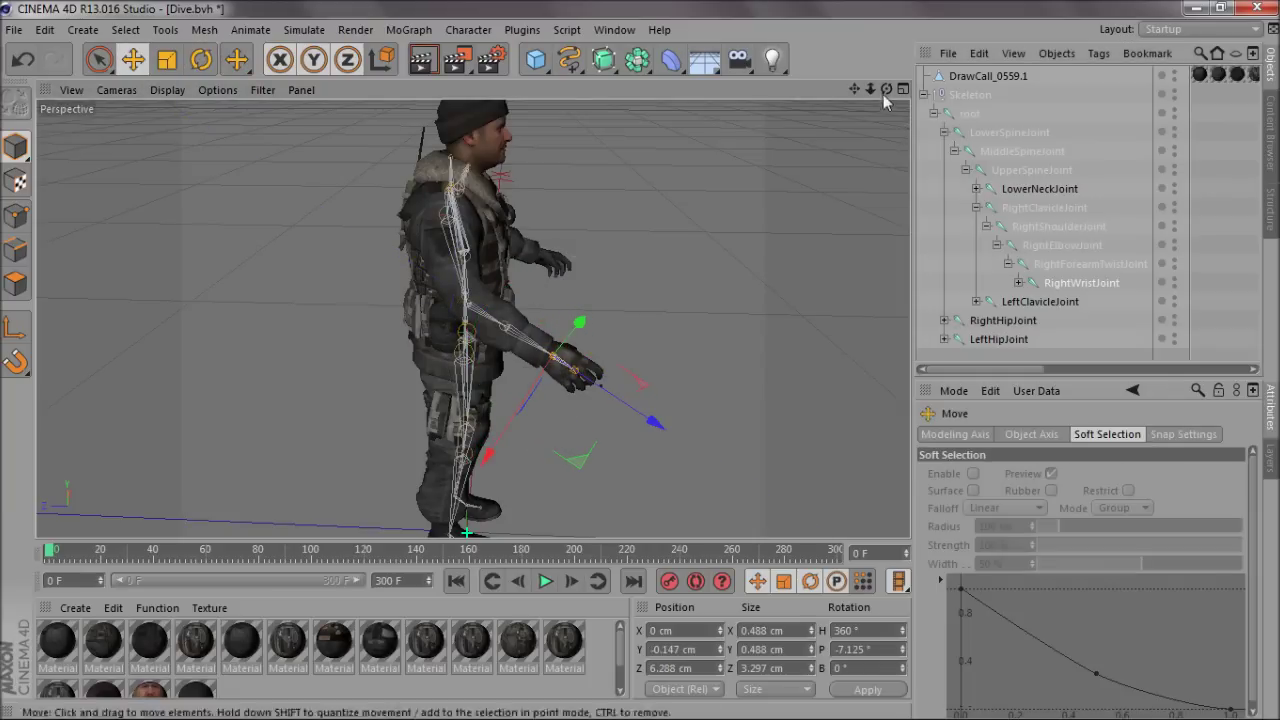
Rotate RightElbowJoint to a pitch of about -2° in the front view so the right forearm bones follow the soldier's arm
left_click_drag(883, 94, 825, 121)
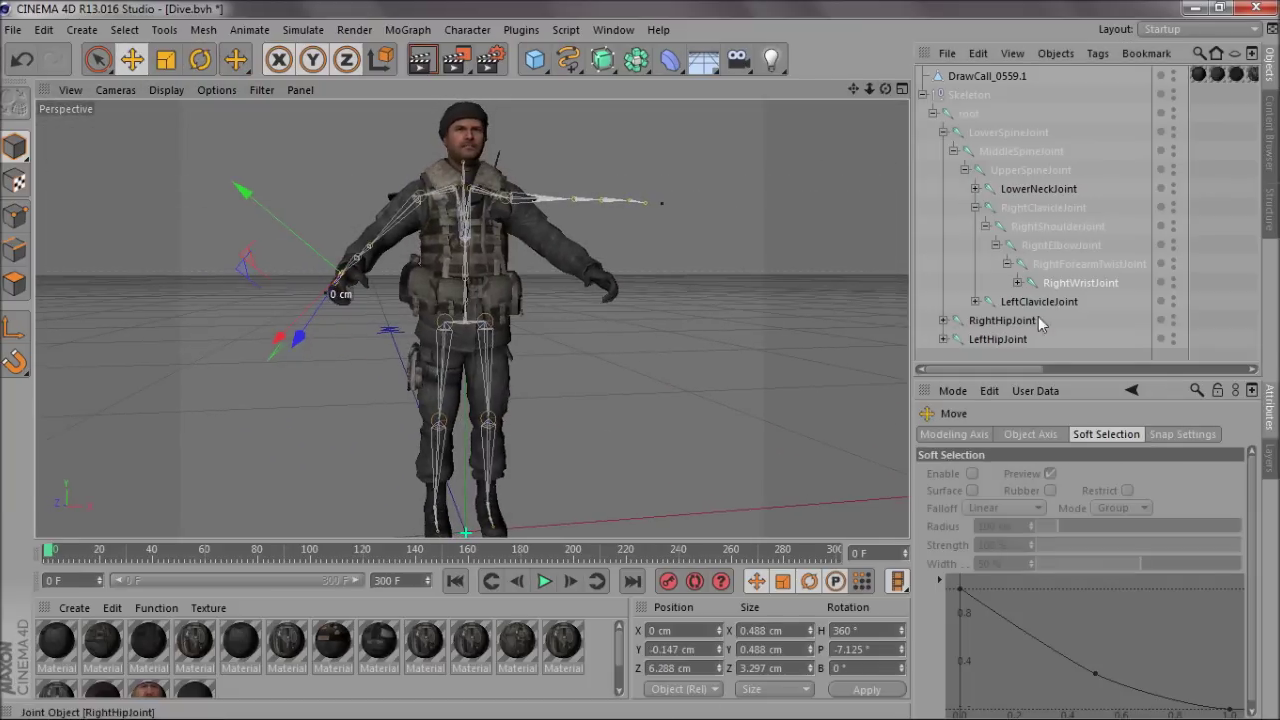
left_click(1060, 246)
middle_click(582, 447)
middle_click(587, 446)
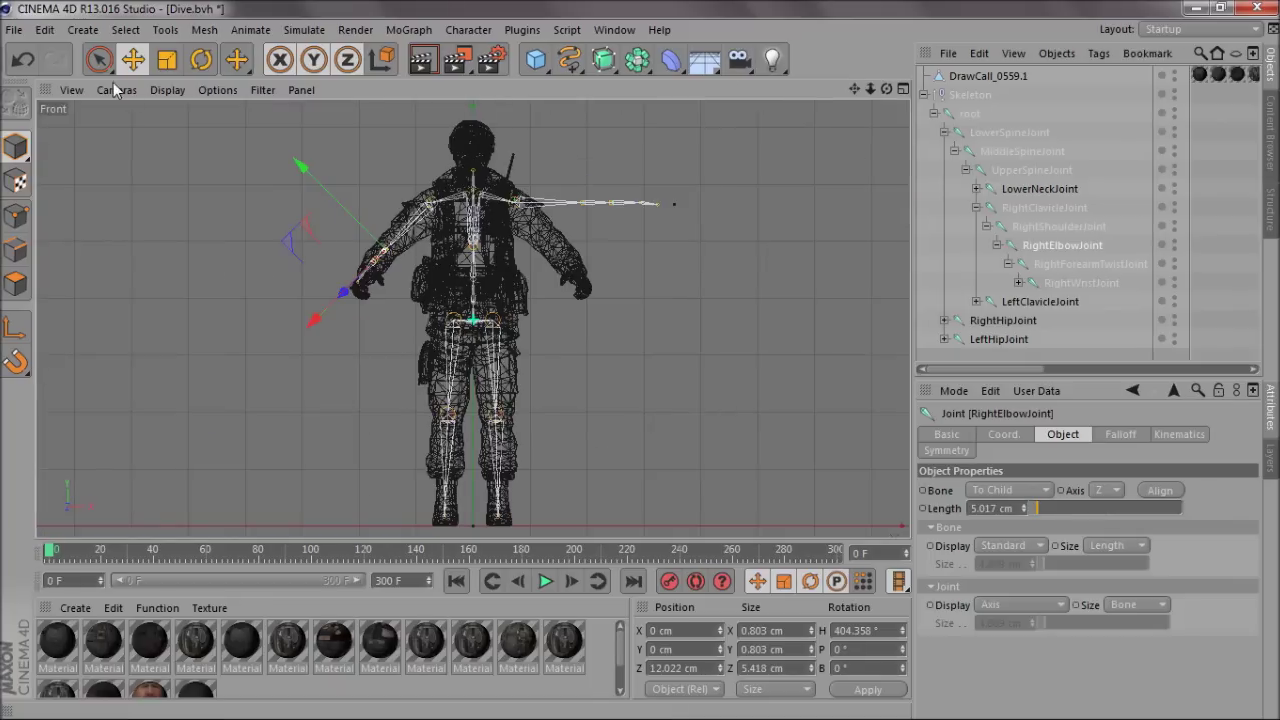
left_click(200, 60)
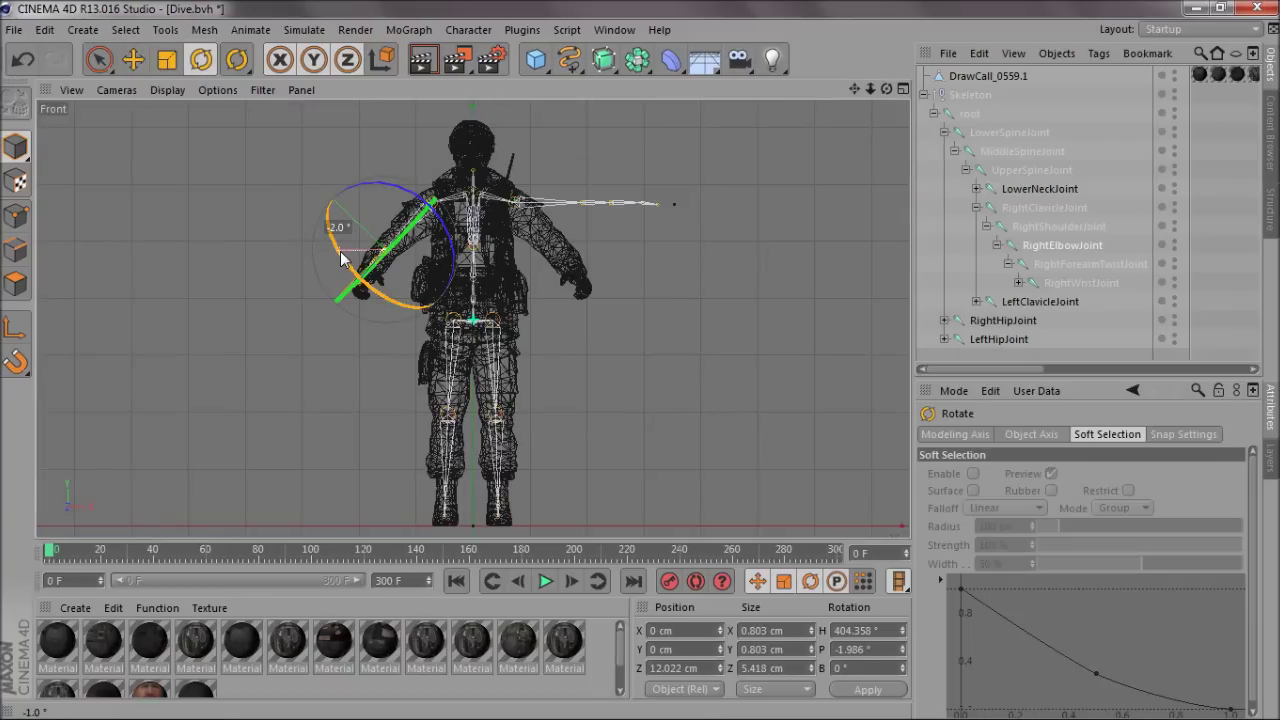
left_click_drag(340, 251, 340, 251)
Rotate LeftShoulderJoint to about H -14.1°, P -32.5°, B 349.9° so the upper arm bone follows the soldier's left arm
left_click(975, 207)
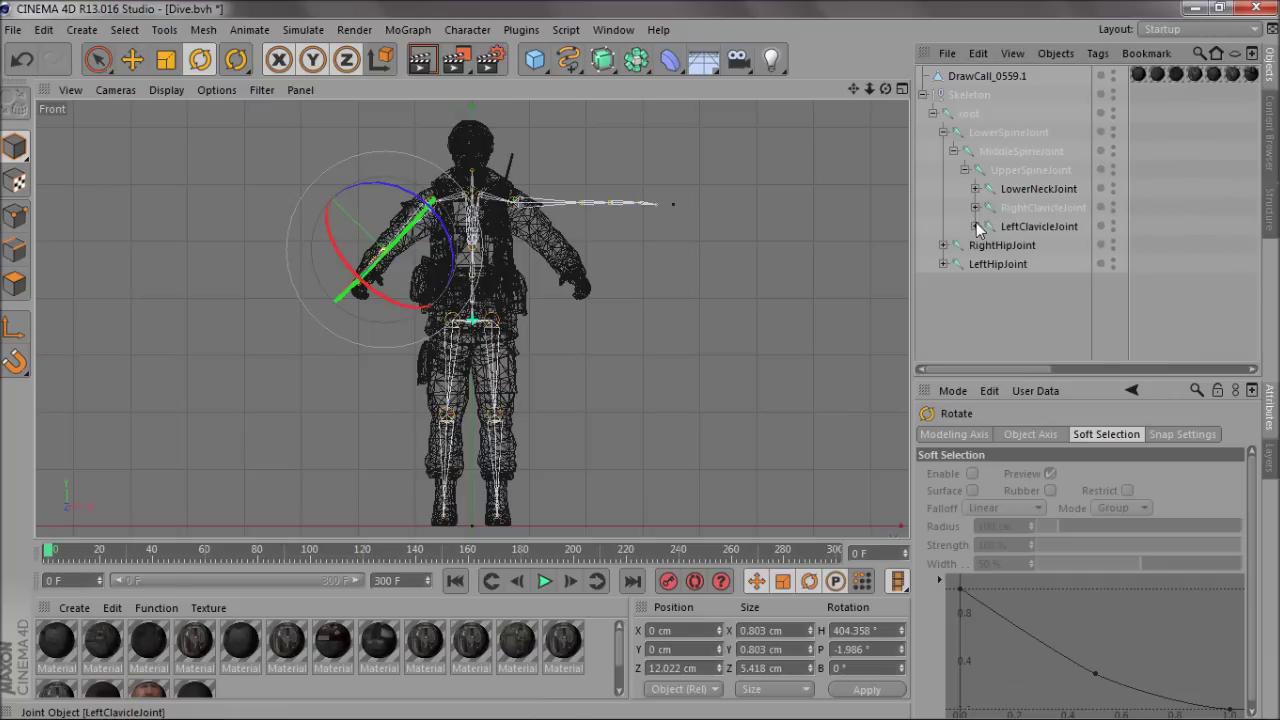
left_click(975, 226)
left_click(1050, 245)
left_click_drag(575, 170, 584, 221)
middle_click(584, 221)
middle_click(259, 227)
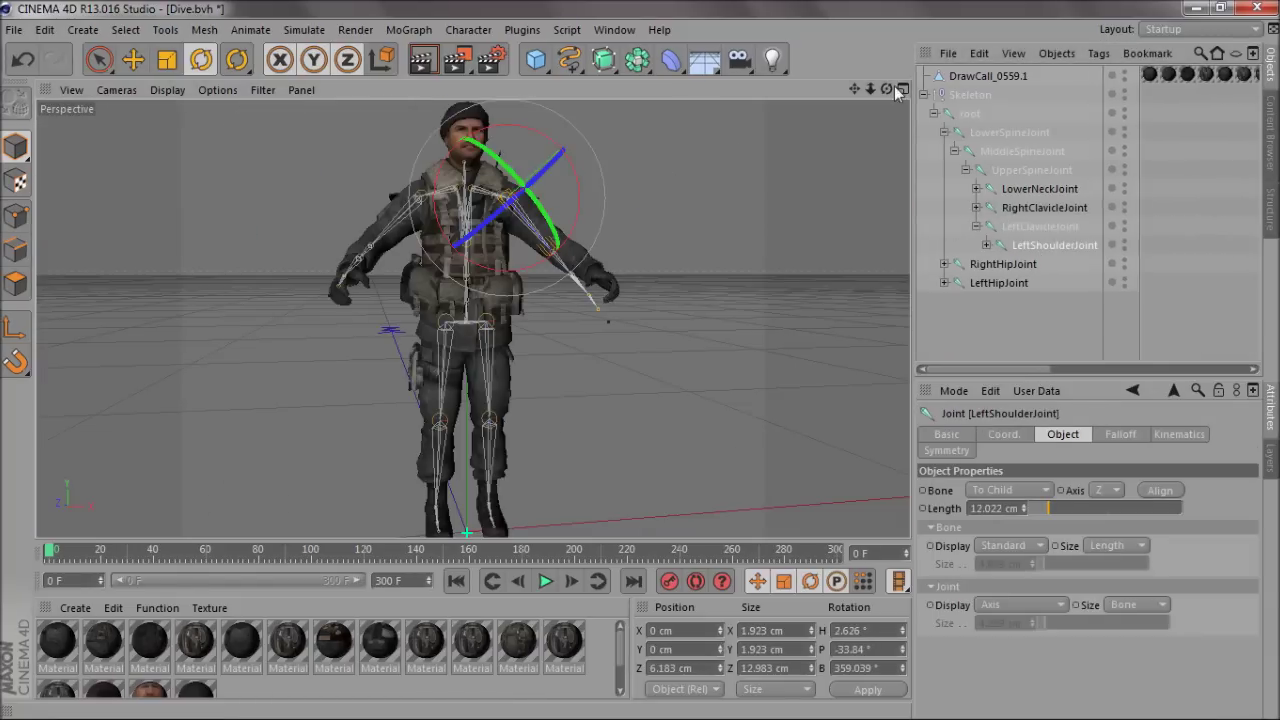
left_click_drag(886, 90, 642, 363)
left_click_drag(506, 305, 488, 345)
Rotate LeftElbowJoint to a heading of about -46° so the forearm bones follow the soldier's bent left arm
left_click(986, 245)
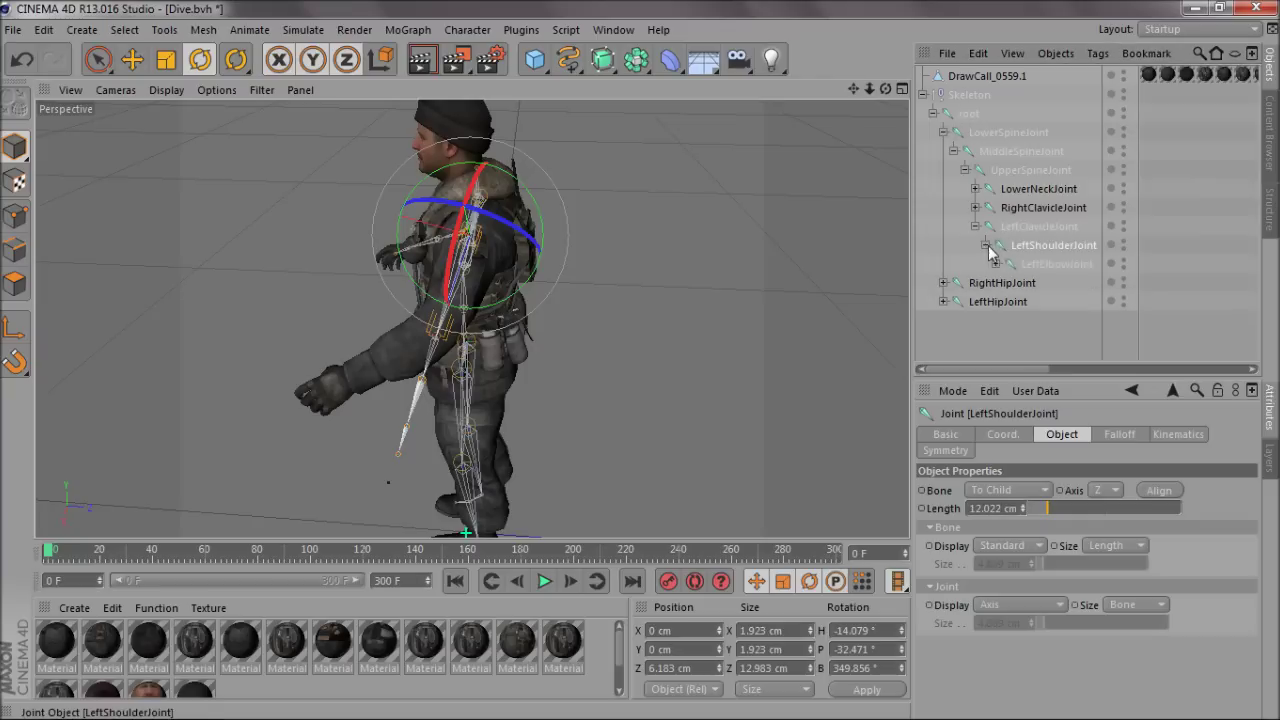
left_click(1030, 264)
left_click_drag(869, 93, 639, 360)
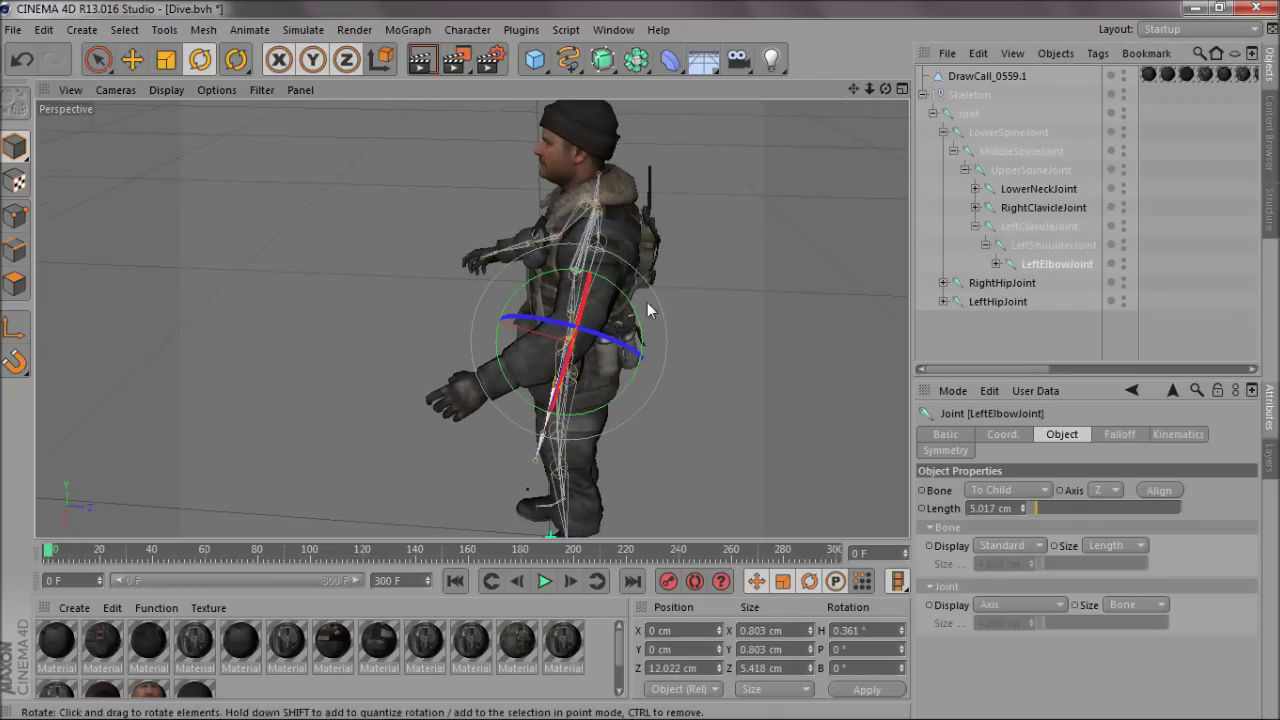
left_click_drag(647, 302, 696, 379)
Move LeftWristJoint toward the hand to about Y -0.15 cm and Z 6.29 cm, fitting the soldier's left wrist
left_click(997, 264)
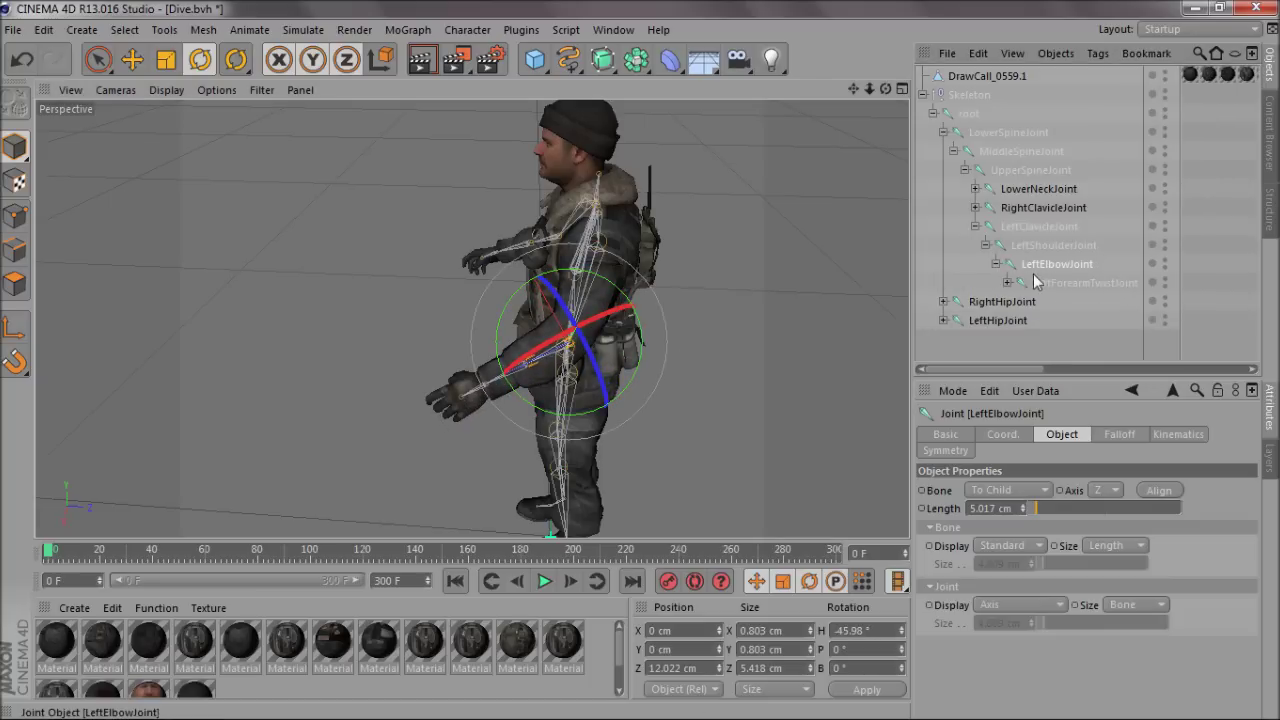
left_click(1056, 281)
left_click(1008, 286)
left_click(1007, 283)
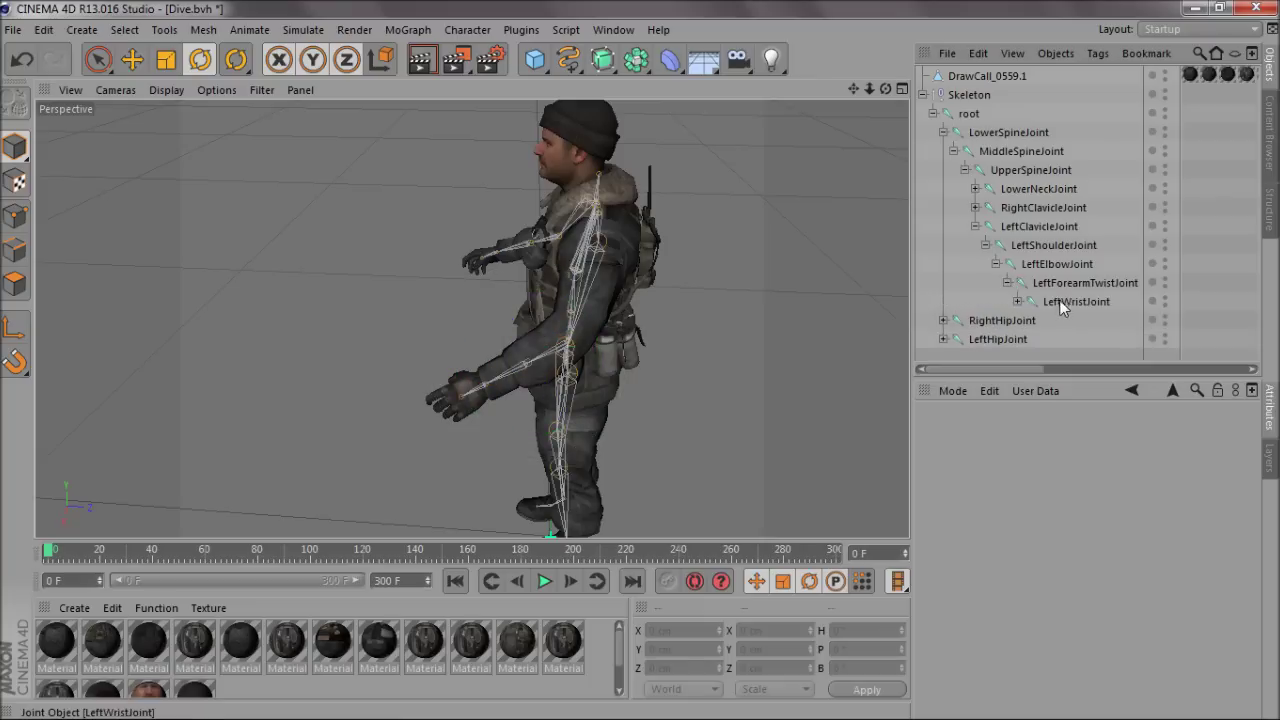
left_click(1066, 301)
left_click(133, 60)
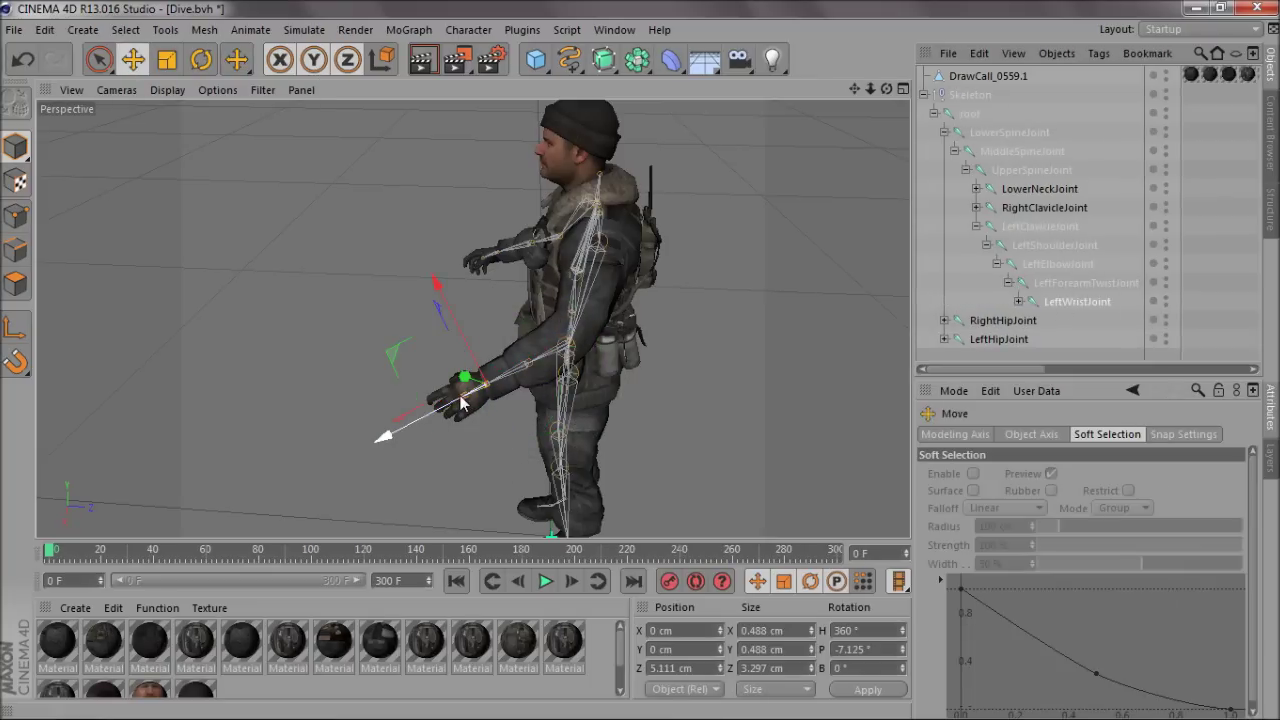
left_click_drag(470, 396, 455, 405)
Move LowerNeckJoint in the right view to about Y -1.67 cm and Z 11.55 cm, at the base of the soldier's neck
left_click_drag(886, 89, 640, 360)
middle_click(523, 315)
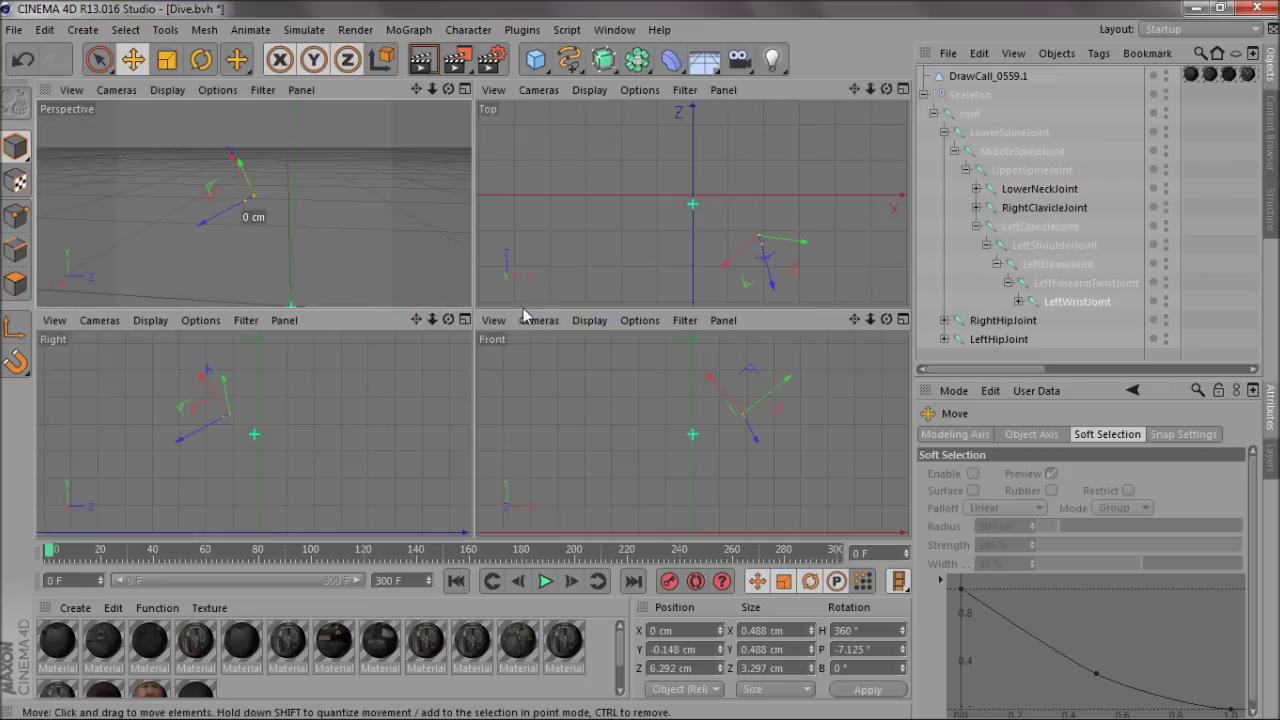
middle_click(334, 389)
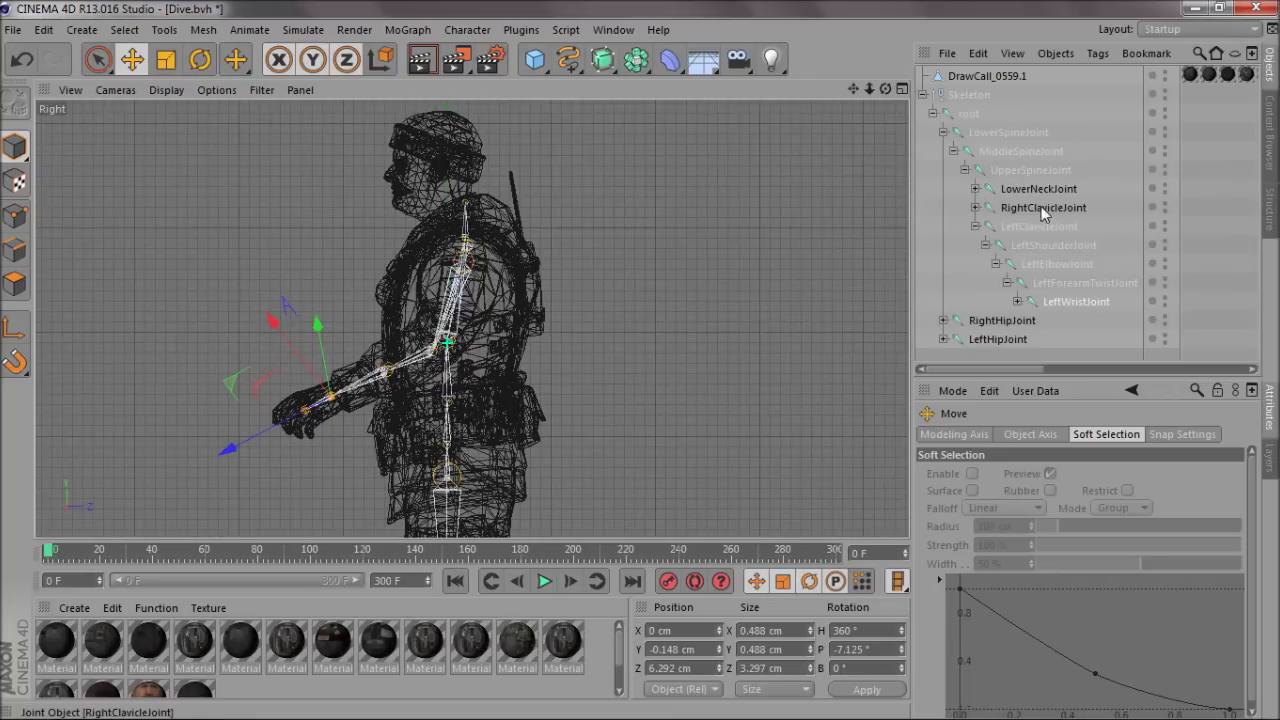
left_click(1038, 189)
left_click_drag(511, 205, 511, 188)
left_click(976, 189)
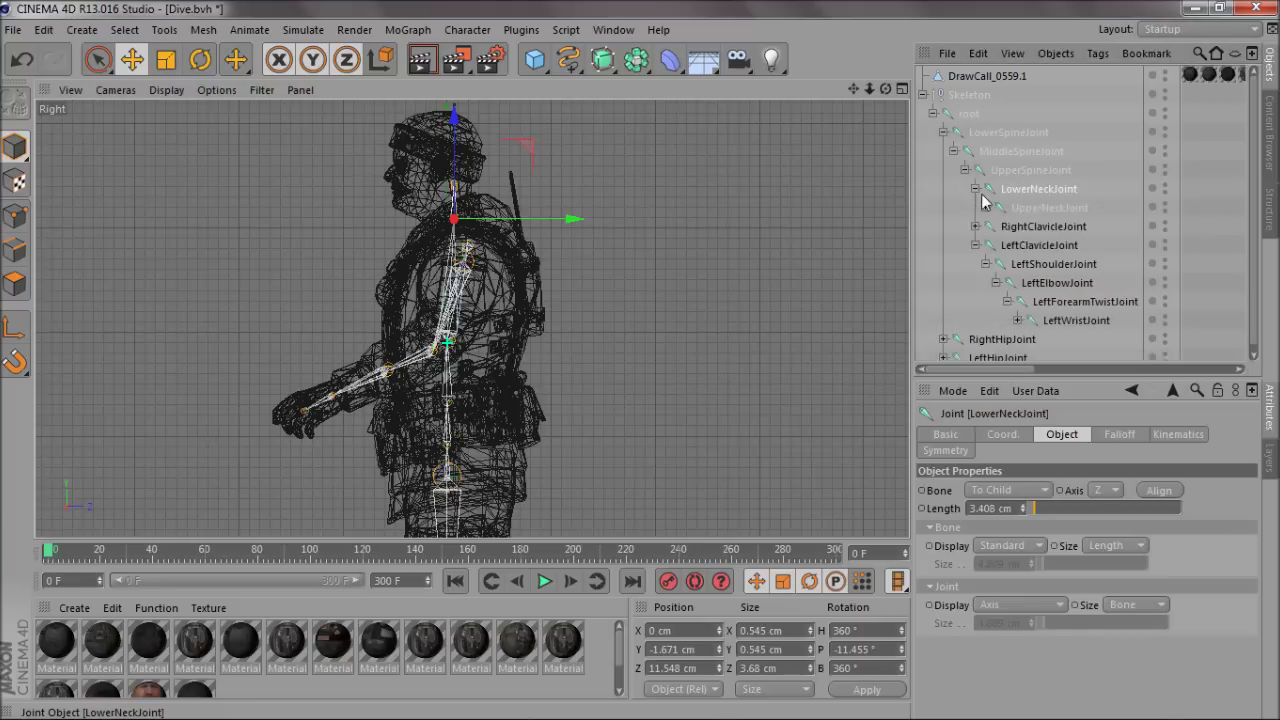
Place UpperNeckJoint inside the head at about Y -1.26 cm, Z 9.28 cm, and shift LowerNeckJoint to about Y -2.49 cm, Z 11.48 cm
left_click(1030, 207)
left_click_drag(660, 403, 639, 360)
left_click(1026, 194)
left_click_drag(523, 186, 520, 193)
left_click(1049, 207)
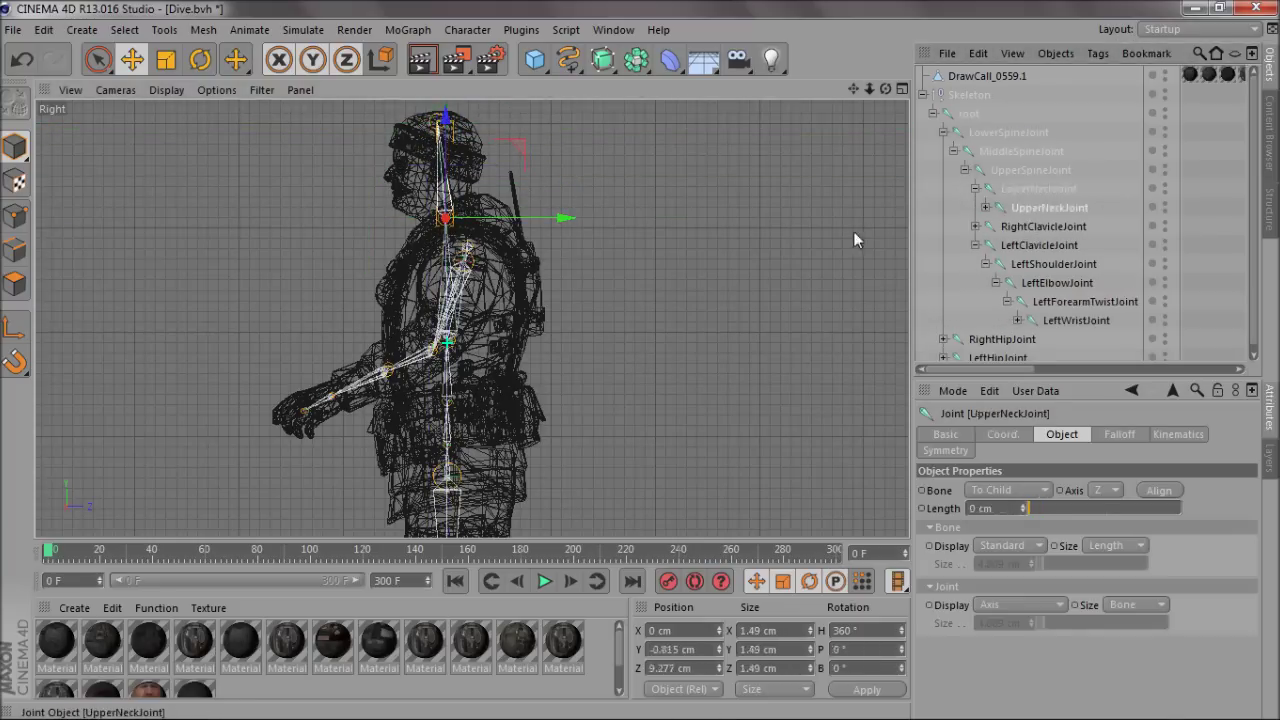
left_click_drag(507, 122, 506, 125)
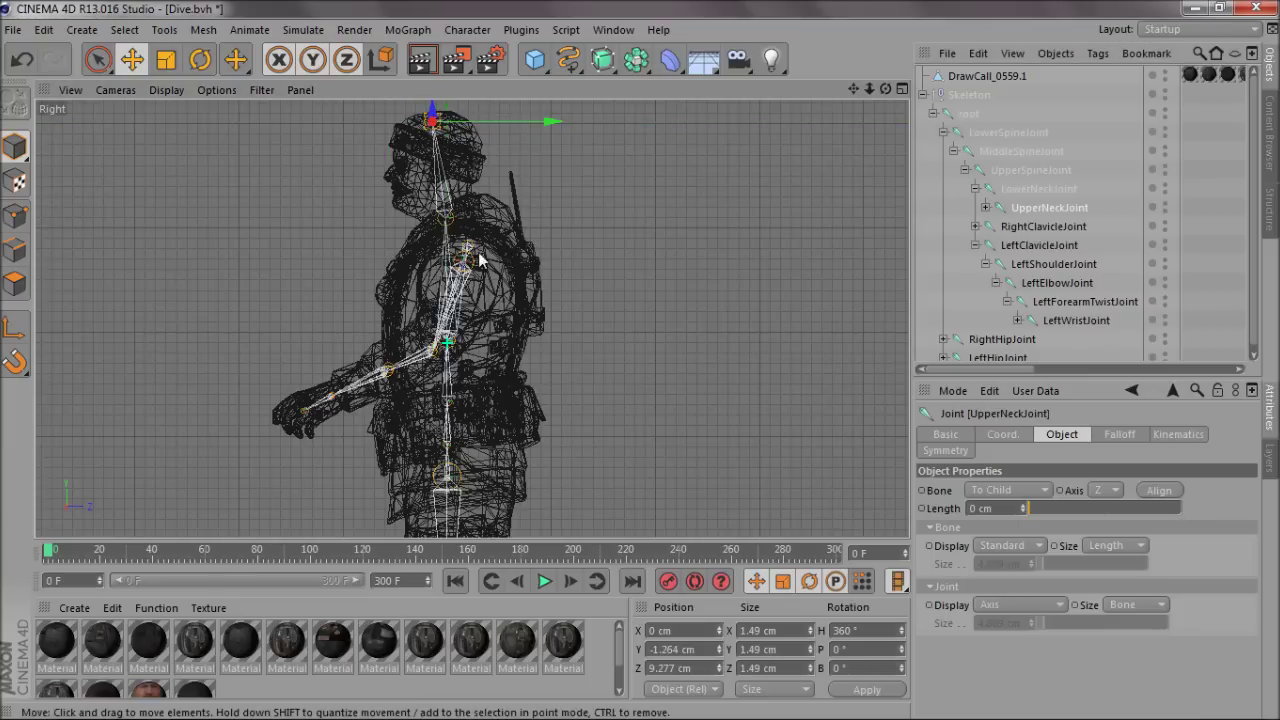
Return to the perspective view, collapse the Skeleton hierarchy and make Skeleton a child of the DrawCall_0559.1 mesh
key("F1")
left_click(924, 94)
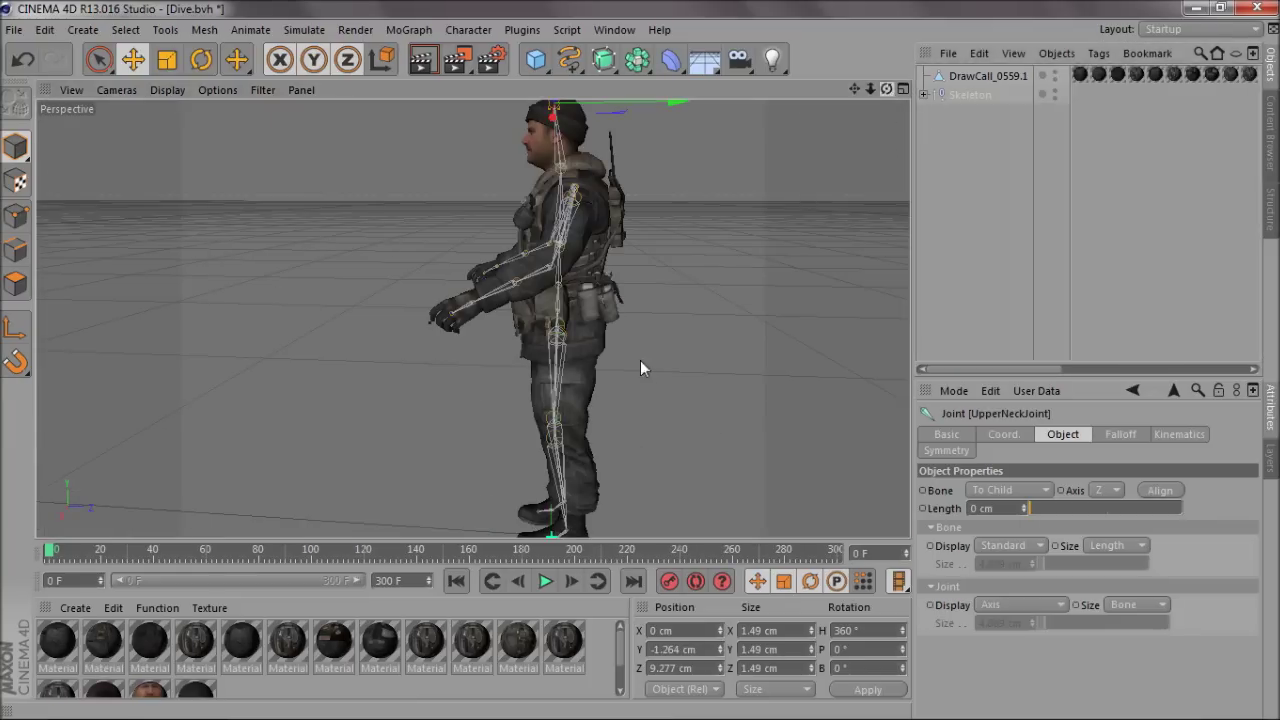
left_click_drag(640, 360, 640, 360)
left_click_drag(868, 88, 640, 360)
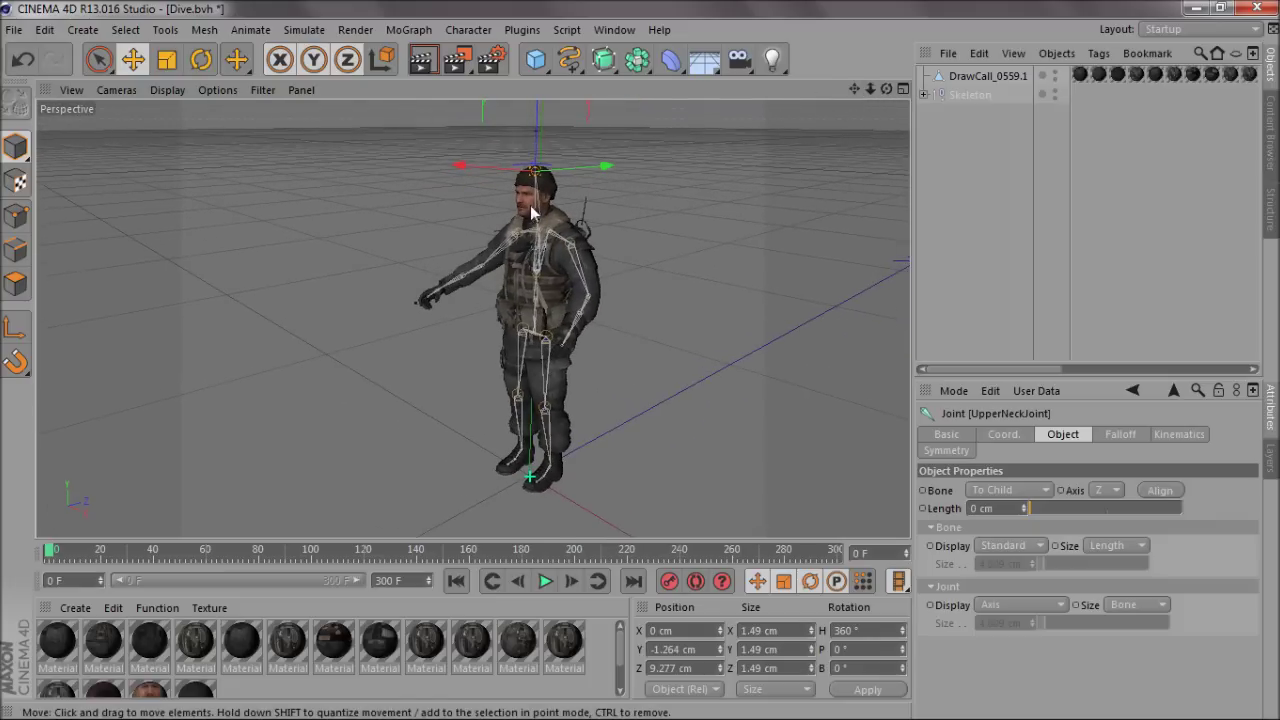
left_click(934, 195)
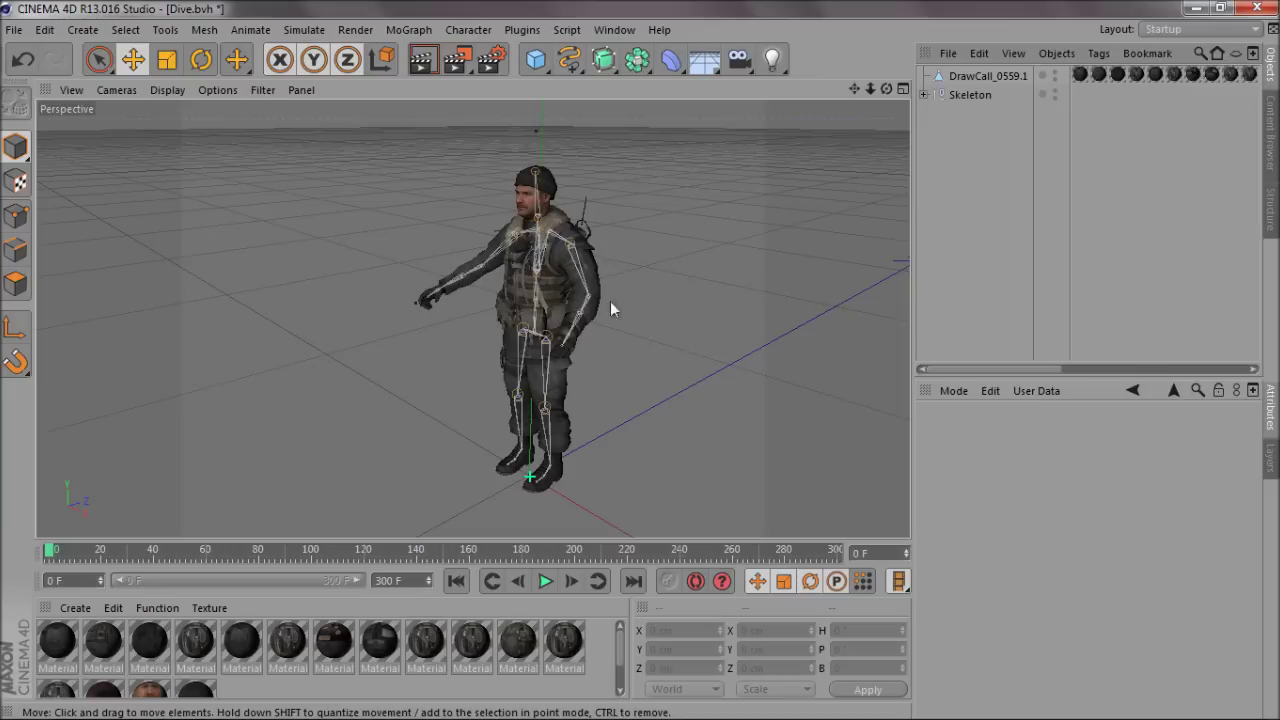
left_click_drag(978, 94, 959, 88)
Select all the children of Skeleton together with the DrawCall_0559.1 mesh and bind the mesh to the joints
right_click(958, 74)
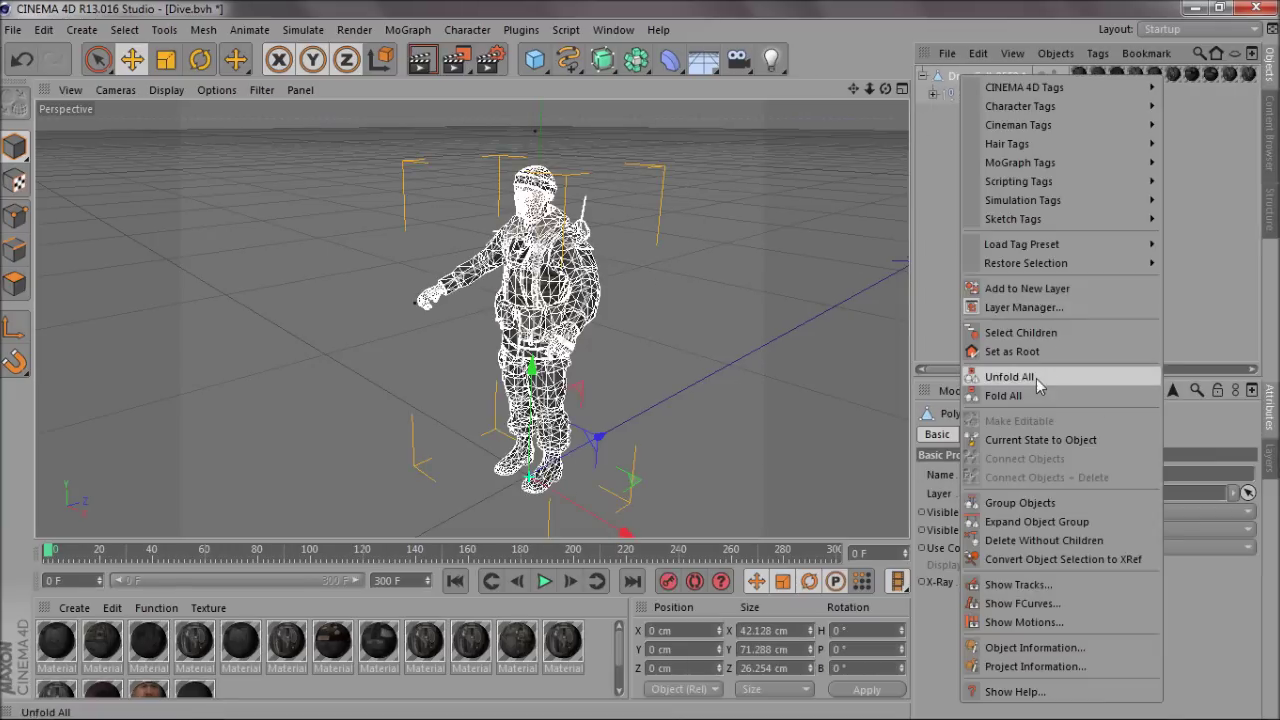
left_click(932, 127)
right_click(962, 101)
right_click(962, 101)
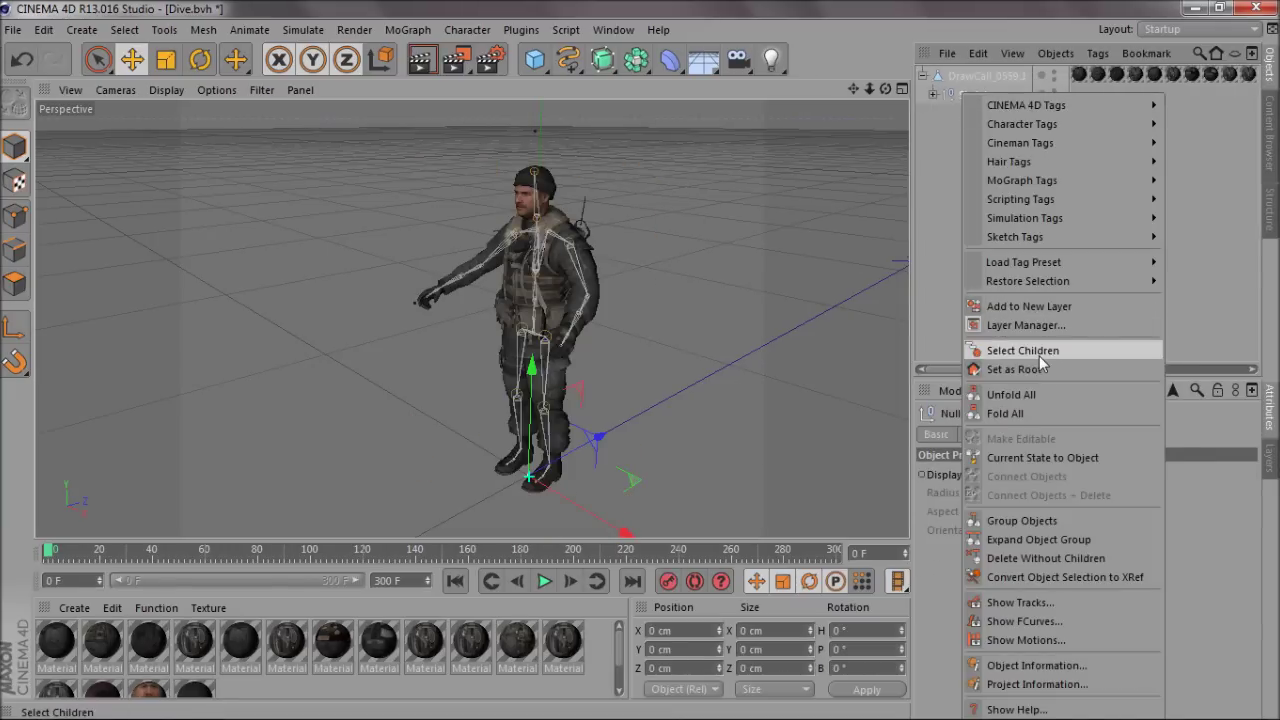
left_click(1039, 356)
left_click(966, 77, "ctrl")
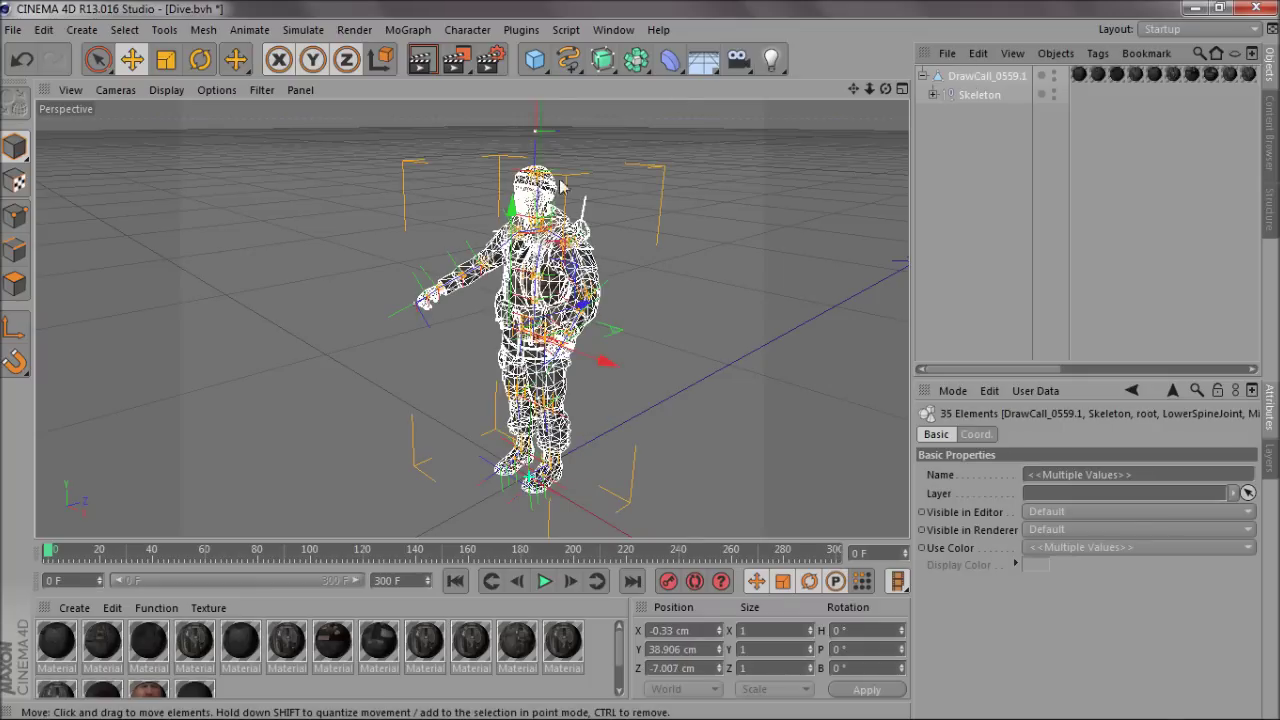
left_click(467, 29)
mouse_move(512, 93)
left_click(586, 100)
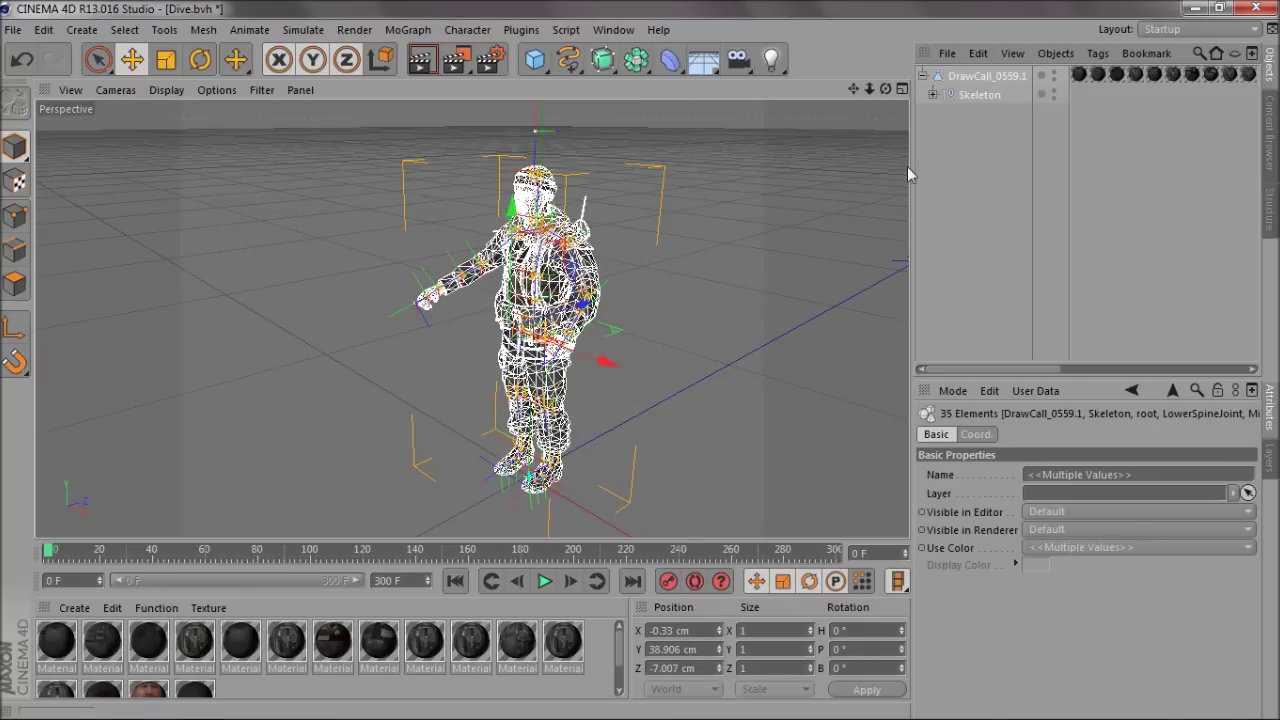
left_click(1029, 198)
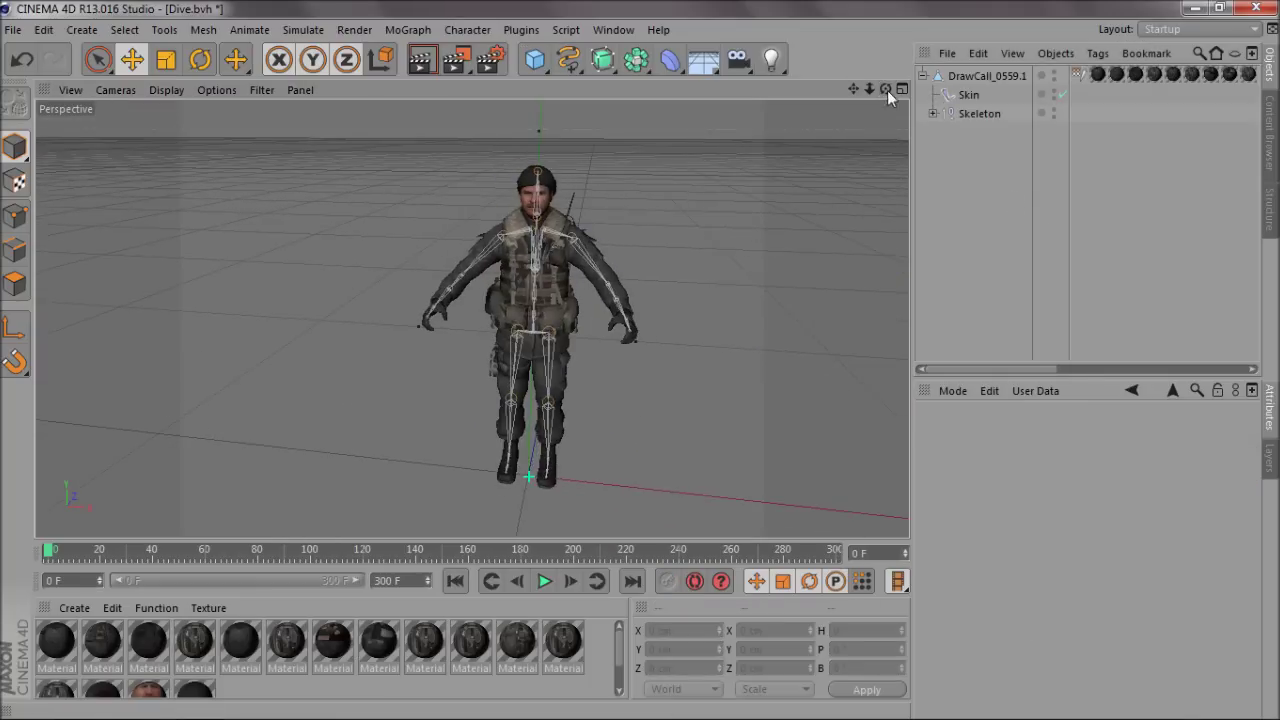
Test the skin binding by rotating LeftShoulderJoint in the perspective view, and restore the arm's fitted pose
left_click(933, 114)
left_click(1043, 208)
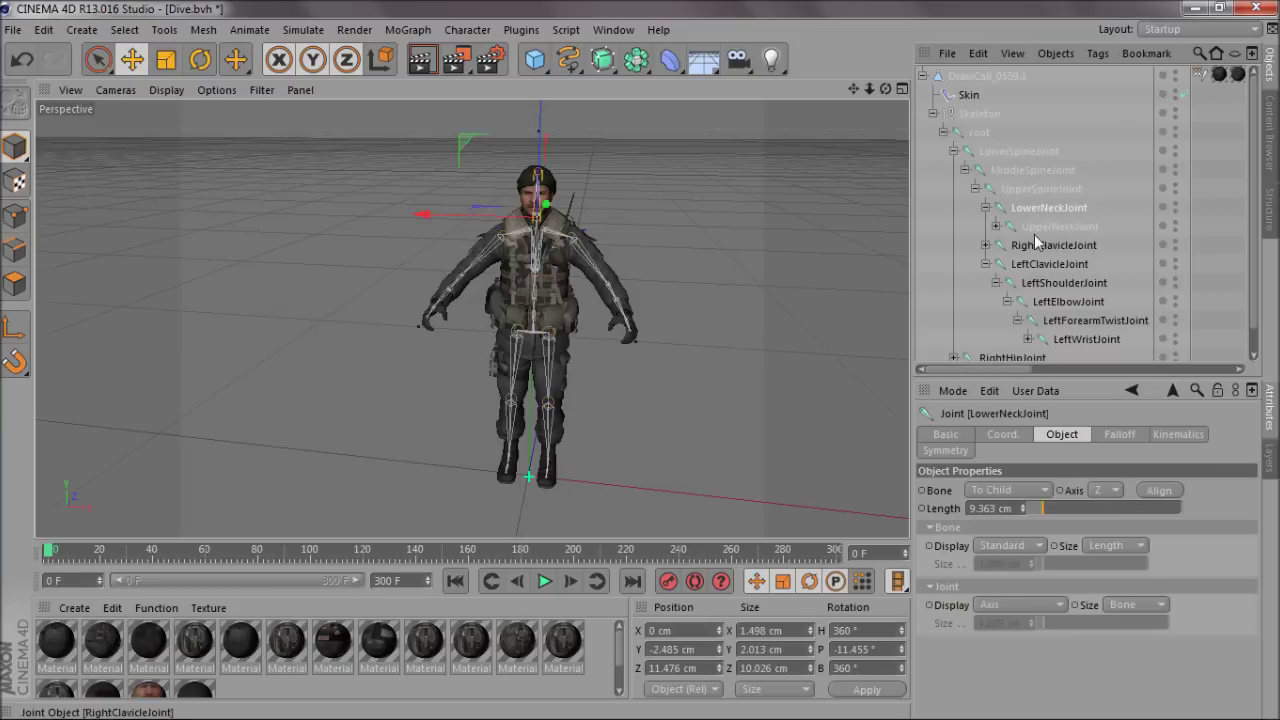
left_click(1036, 244)
left_click(1045, 284)
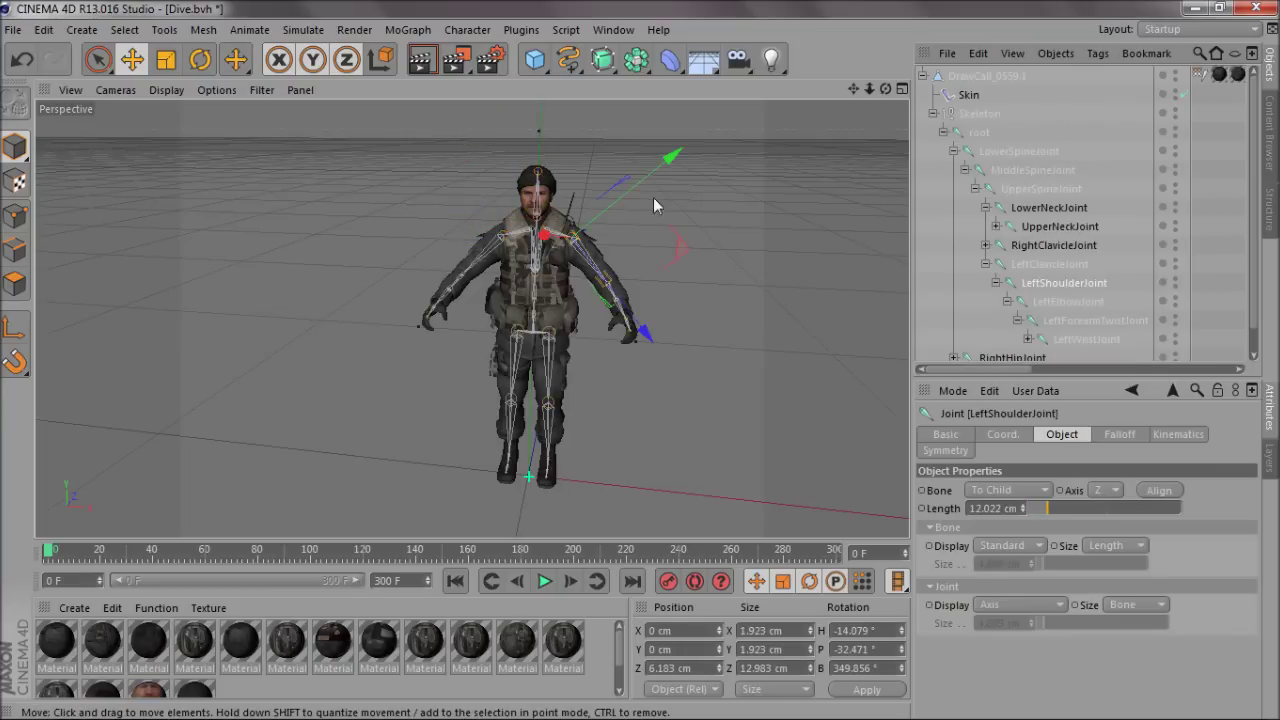
key("r")
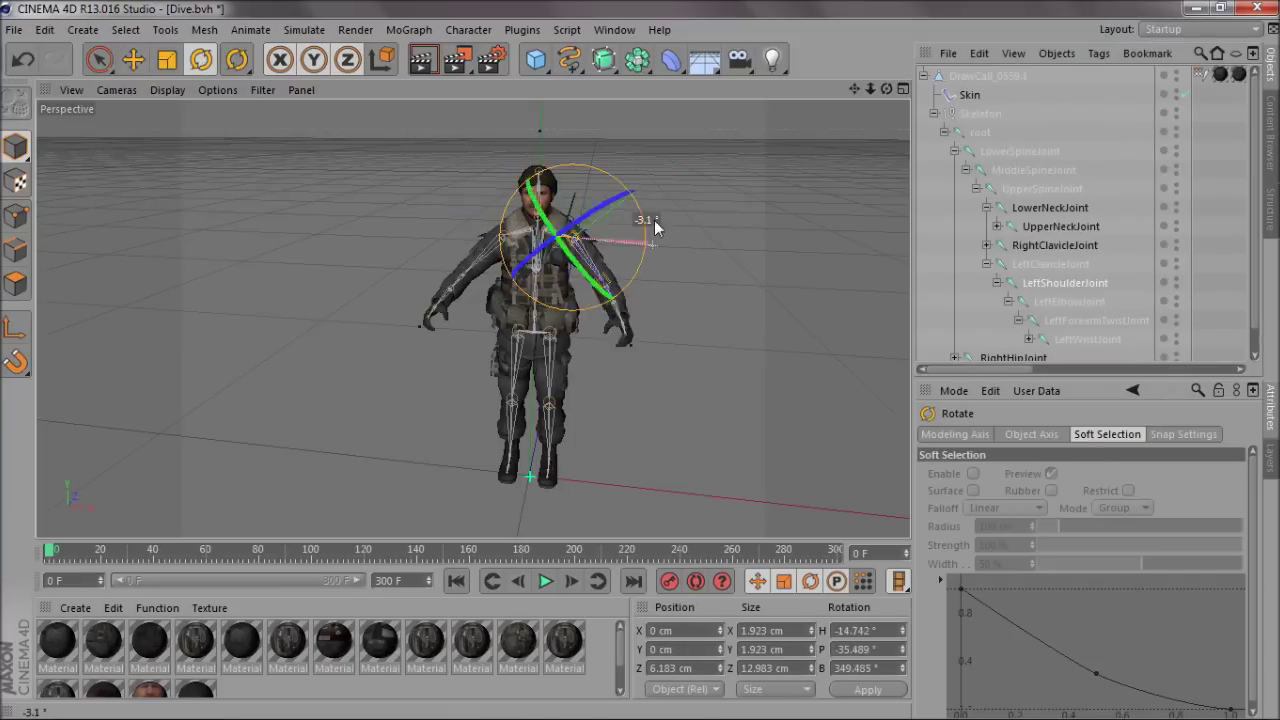
left_click_drag(651, 229, 614, 197)
left_click_drag(621, 291, 677, 185)
left_click(923, 76)
left_click(930, 120)
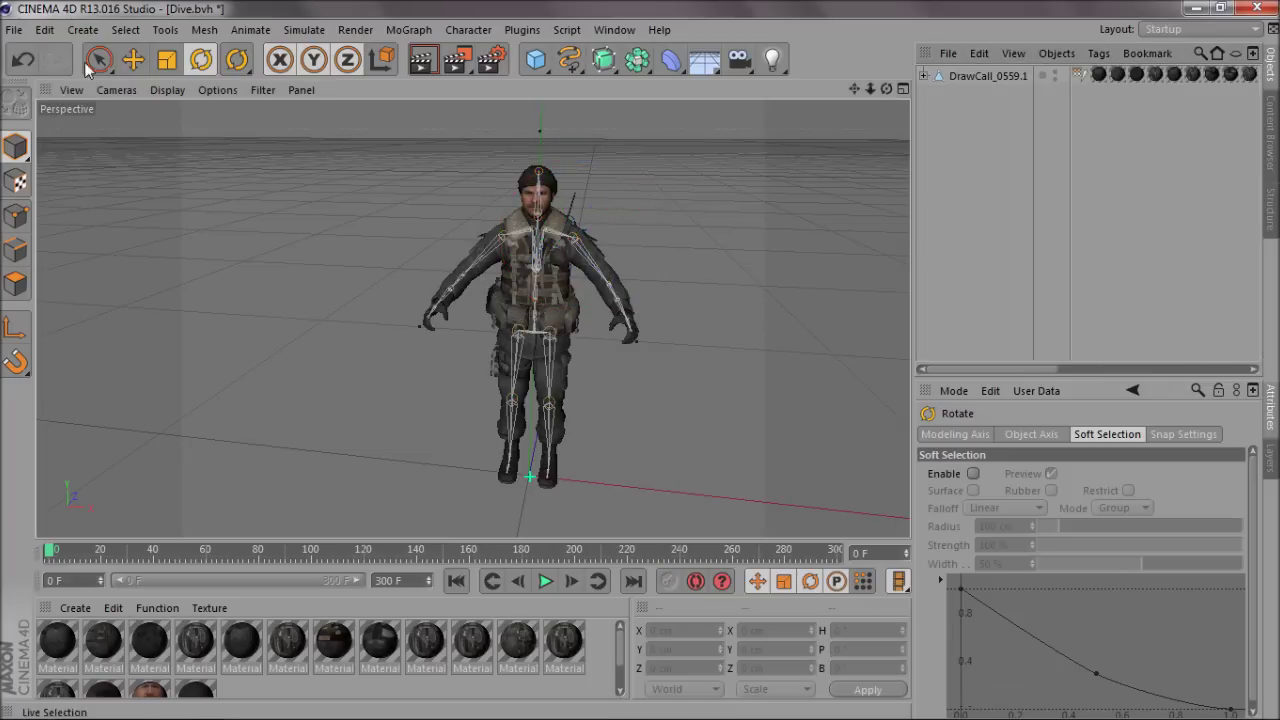
Move Skeleton out of DrawCall_0559.1 to the root level and delete the soldier mesh with its Skin object
left_click(923, 75)
left_click(976, 114)
left_click_drag(976, 71, 976, 68)
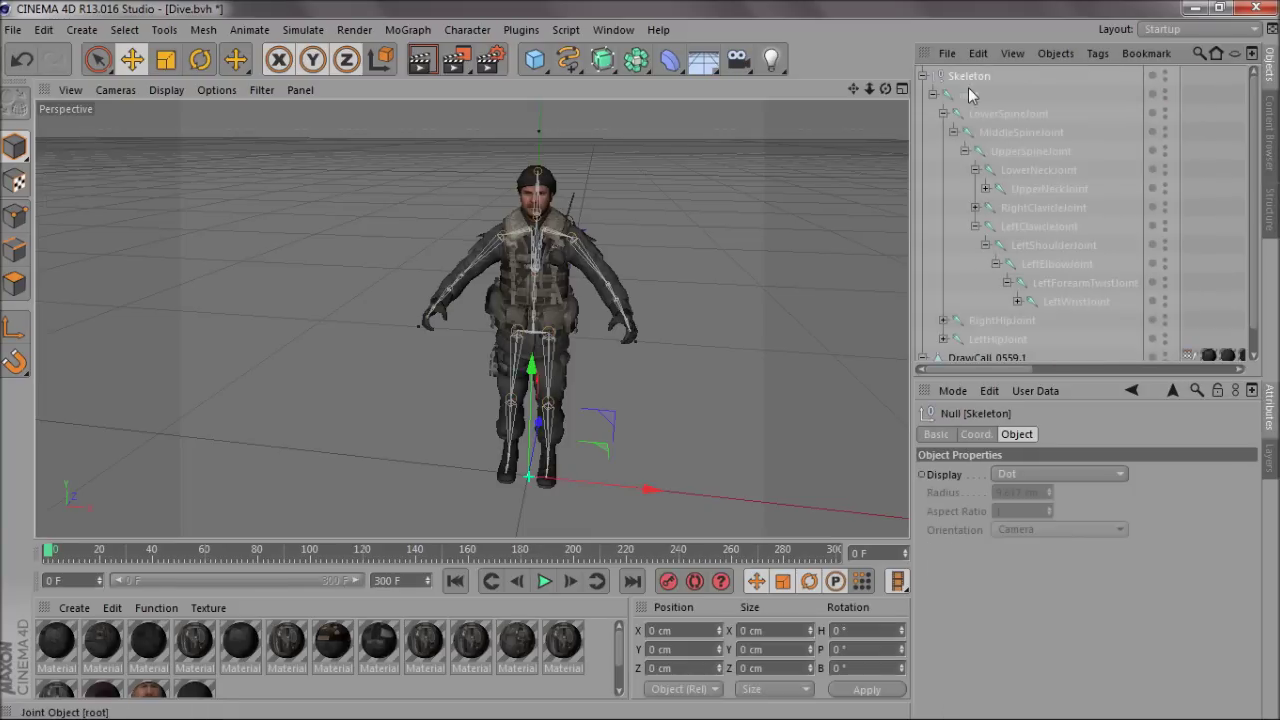
left_click(922, 76)
left_click(968, 95)
key("Delete")
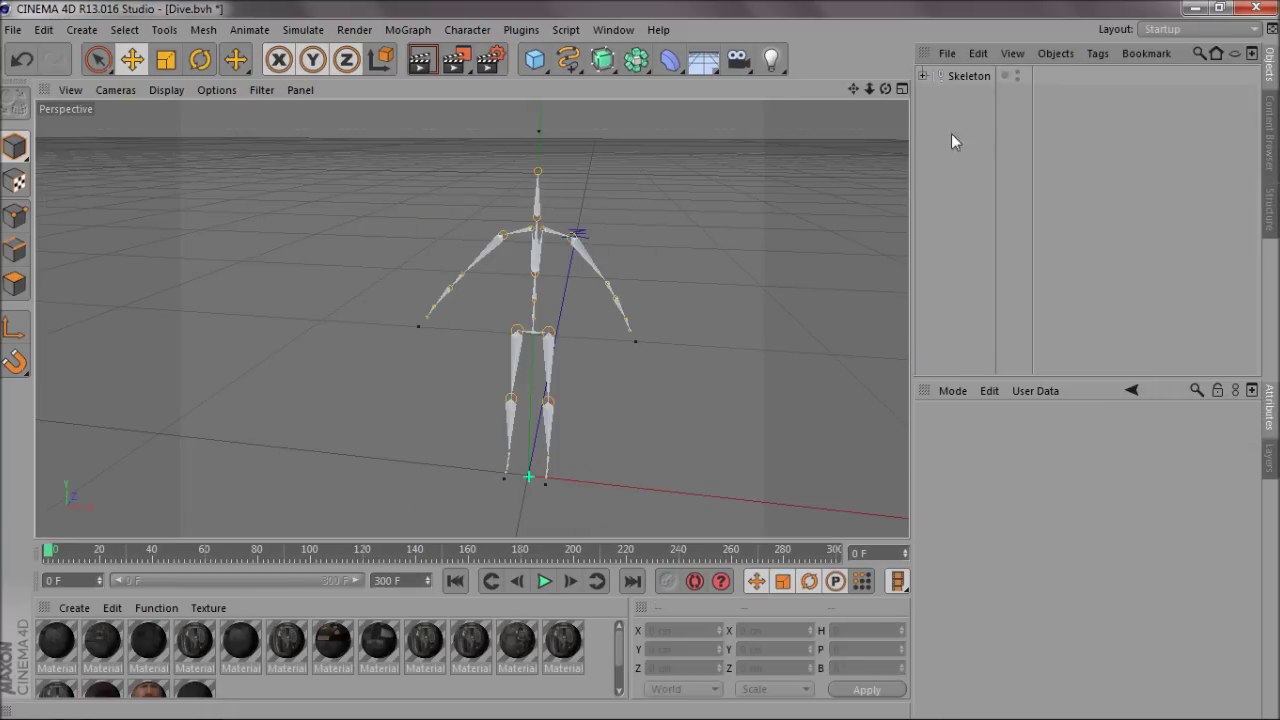
Try to enlarge the whole Skeleton uniformly with the Scale tool, and undo the scaling
left_click_drag(885, 89, 503, 350)
left_click_drag(877, 86, 639, 360)
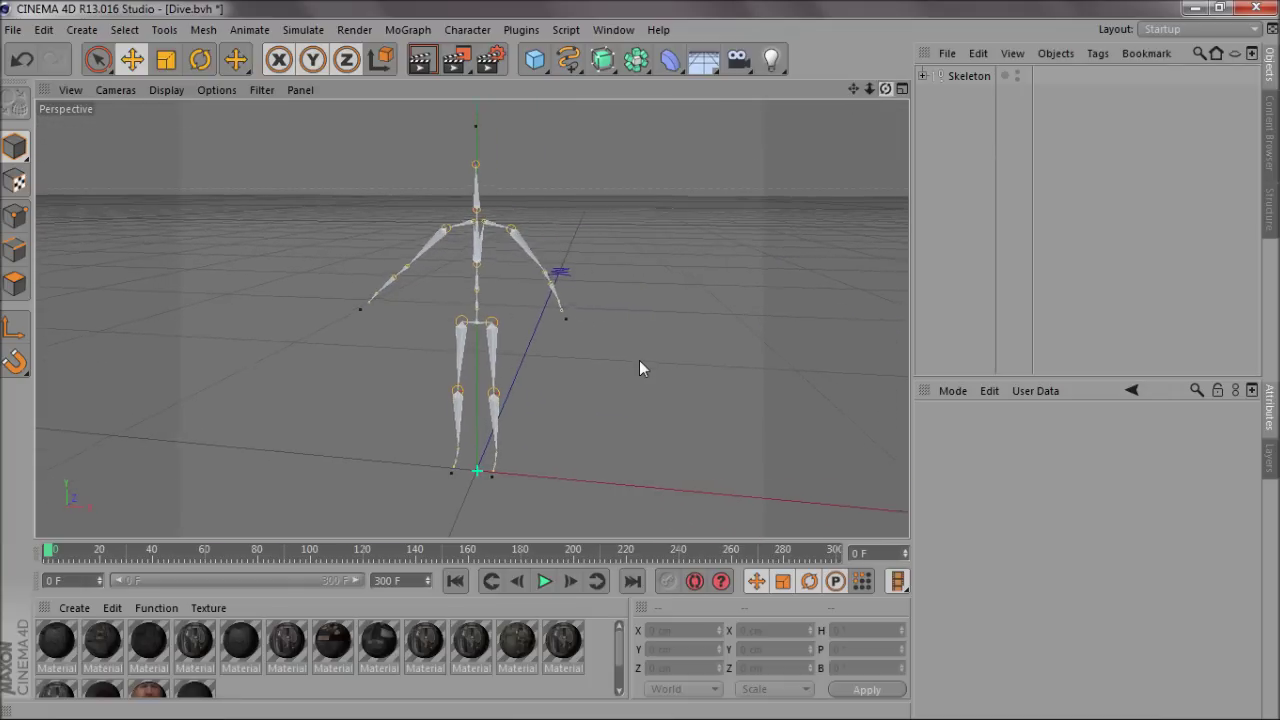
left_click(940, 78)
key("t")
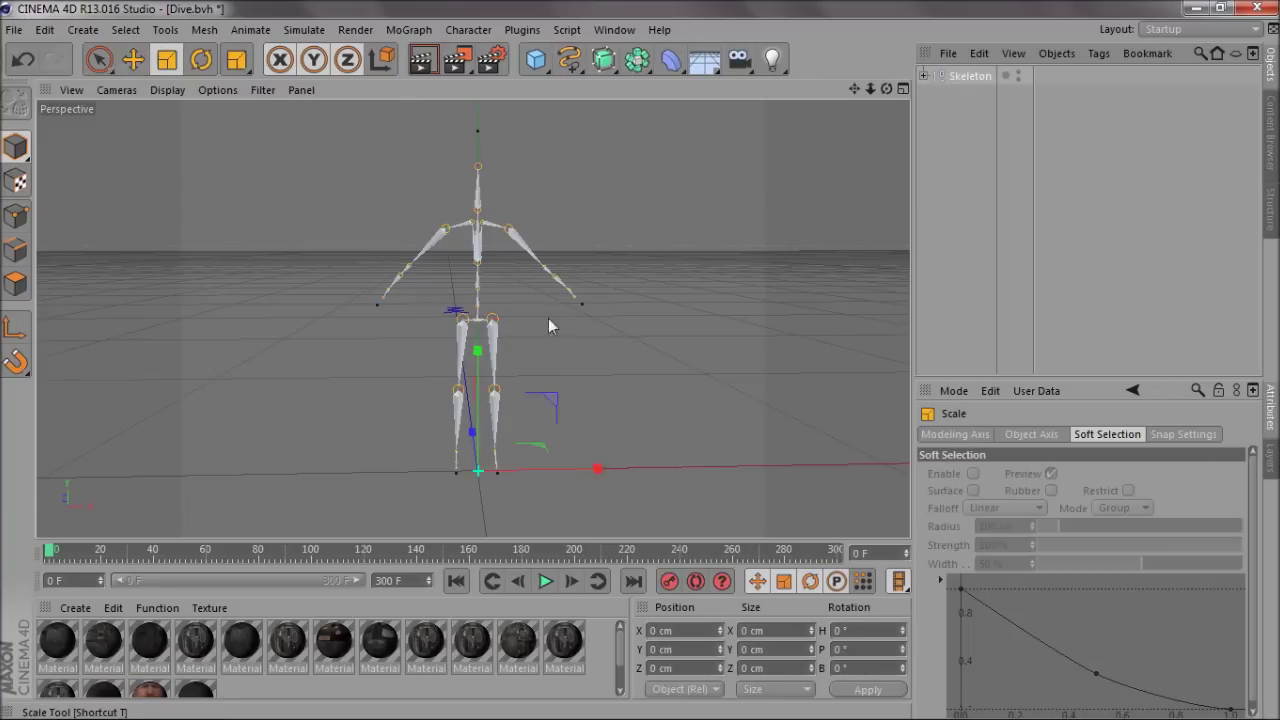
left_click_drag(548, 318, 650, 412)
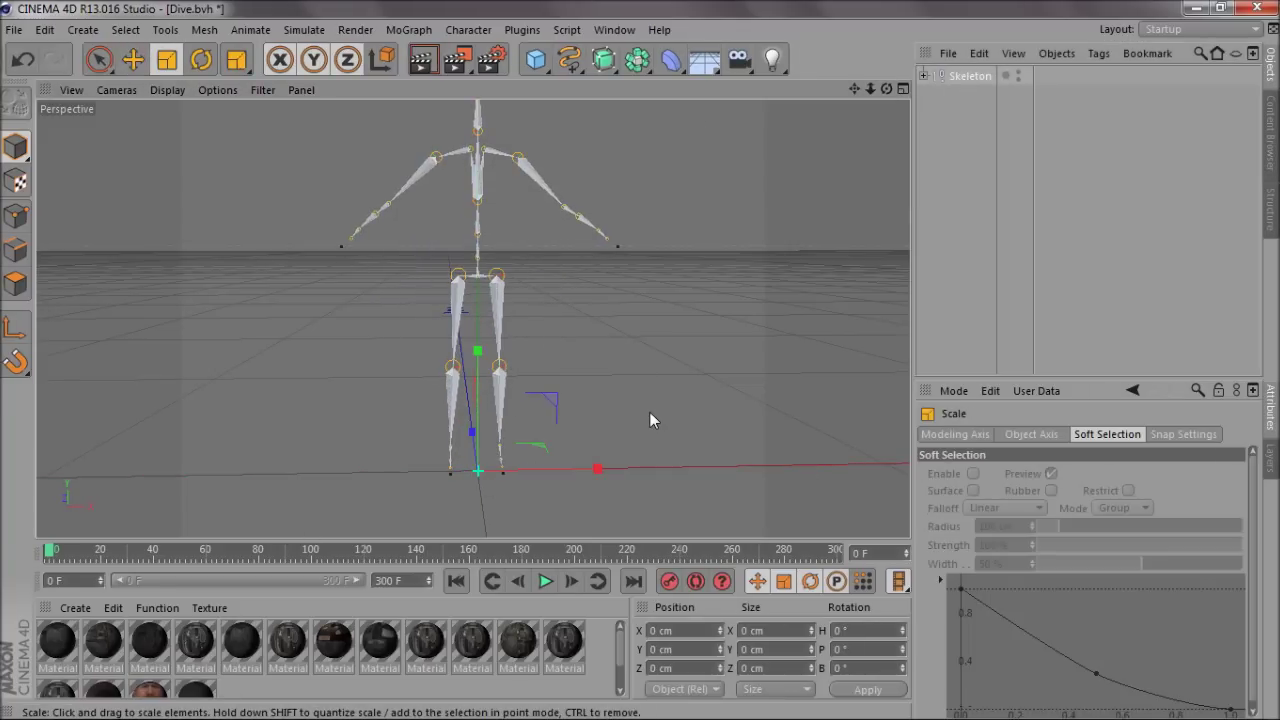
key("ctrl+z")
Start saving the skeleton scene as a new file, choosing the Desktop as its folder
left_click_drag(886, 89, 643, 366)
left_click(14, 30)
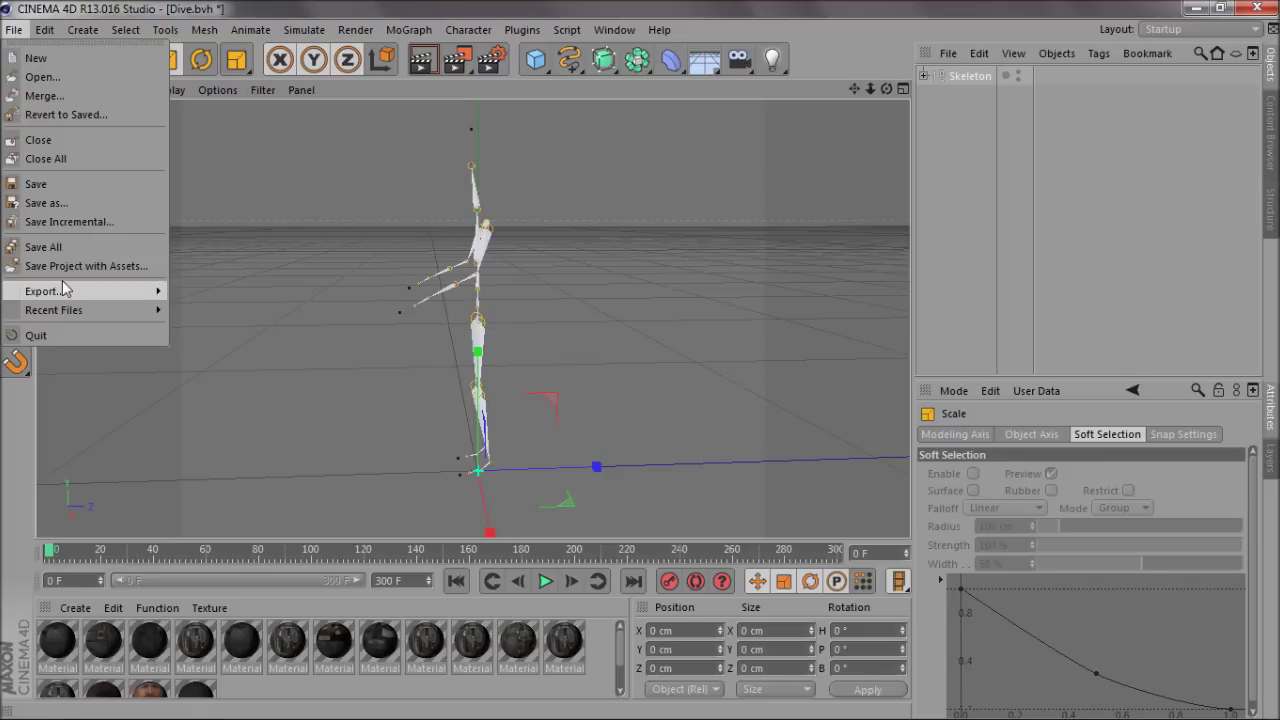
mouse_move(67, 292)
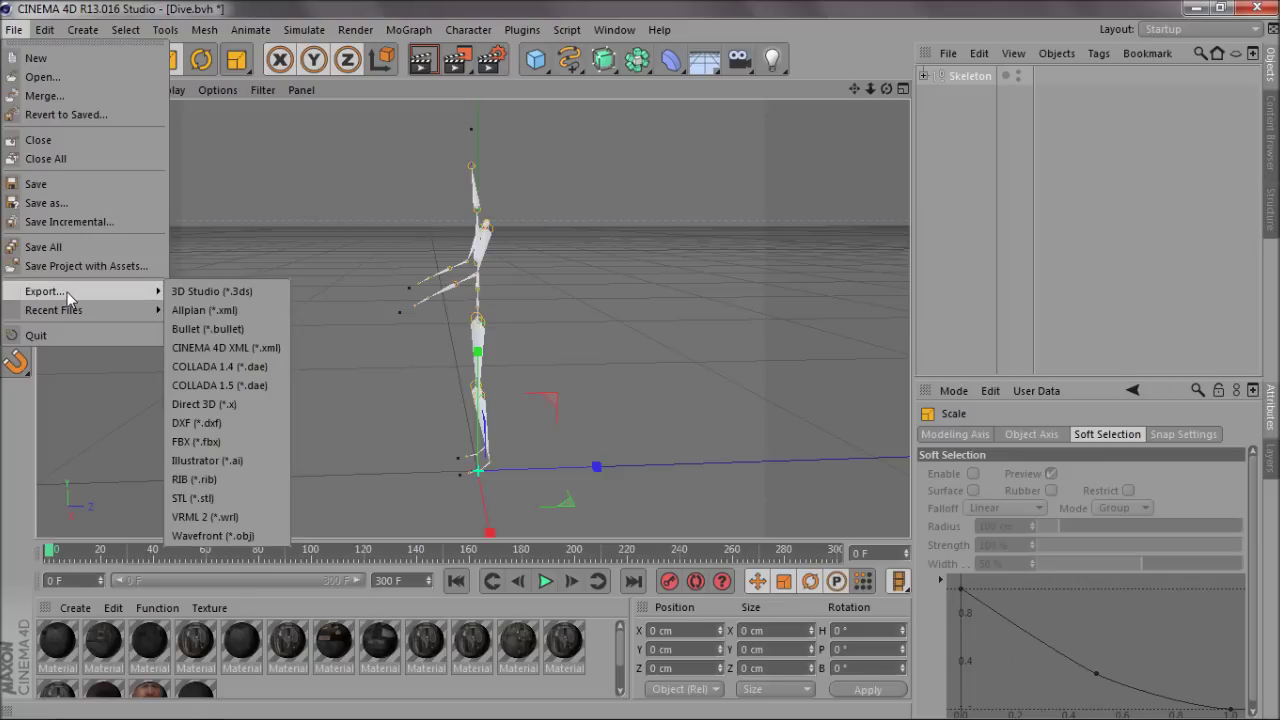
left_click(46, 203)
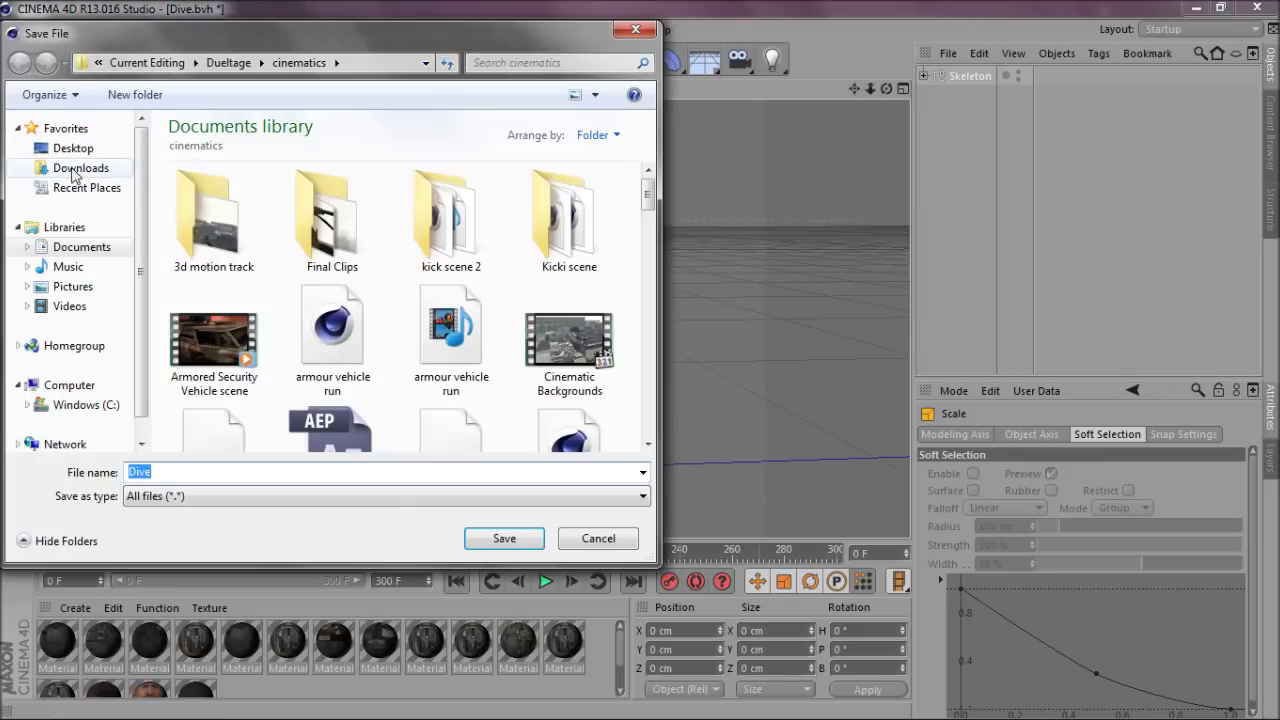
left_click(72, 150)
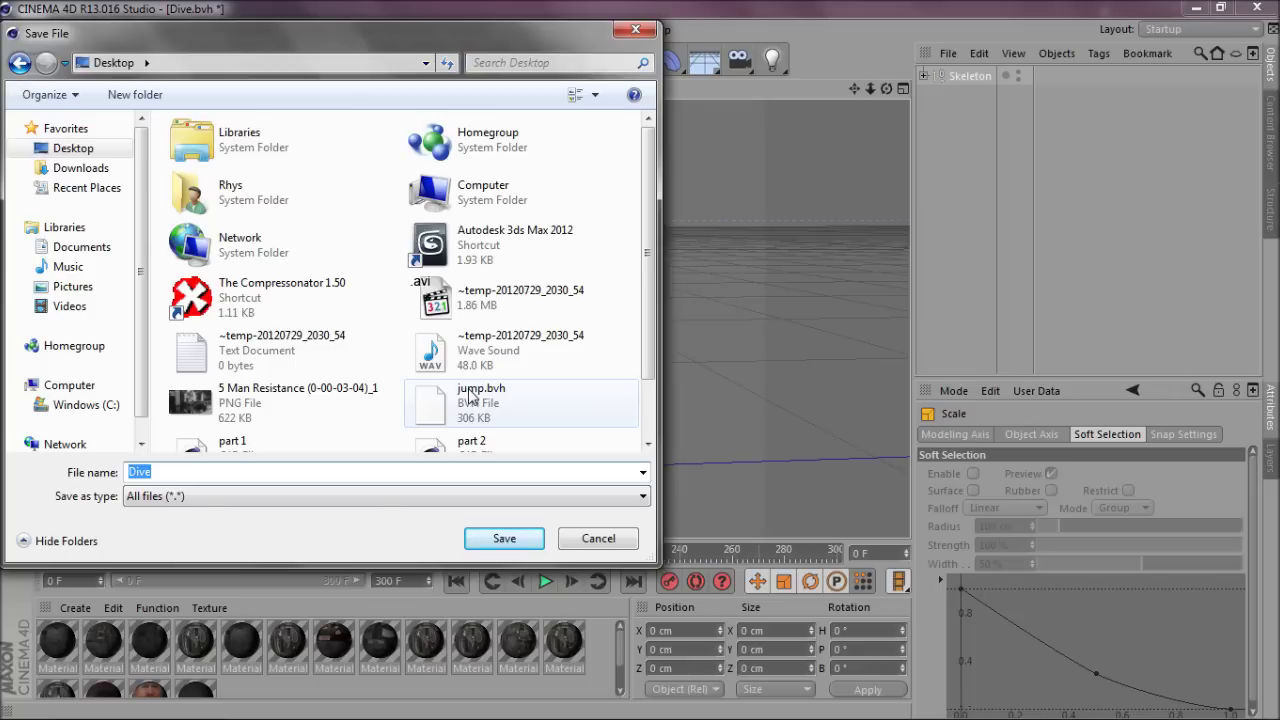
left_click_drag(649, 389, 660, 447)
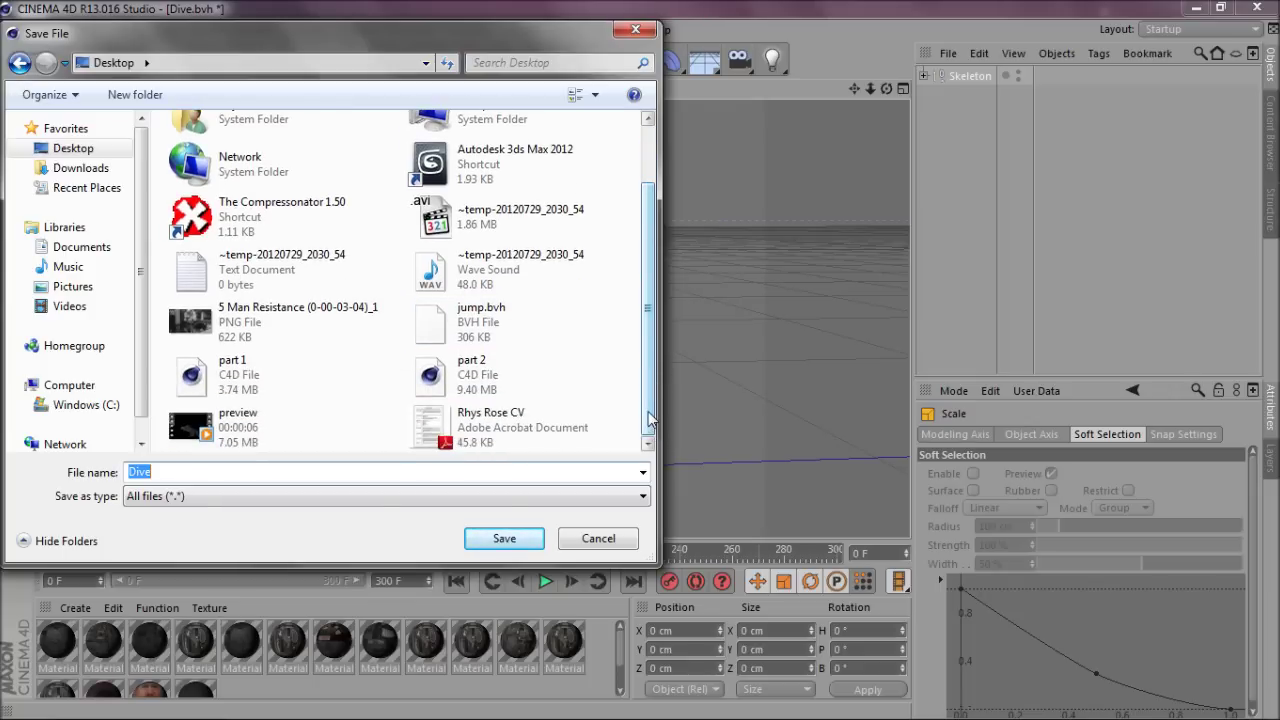
left_click_drag(649, 318, 649, 260)
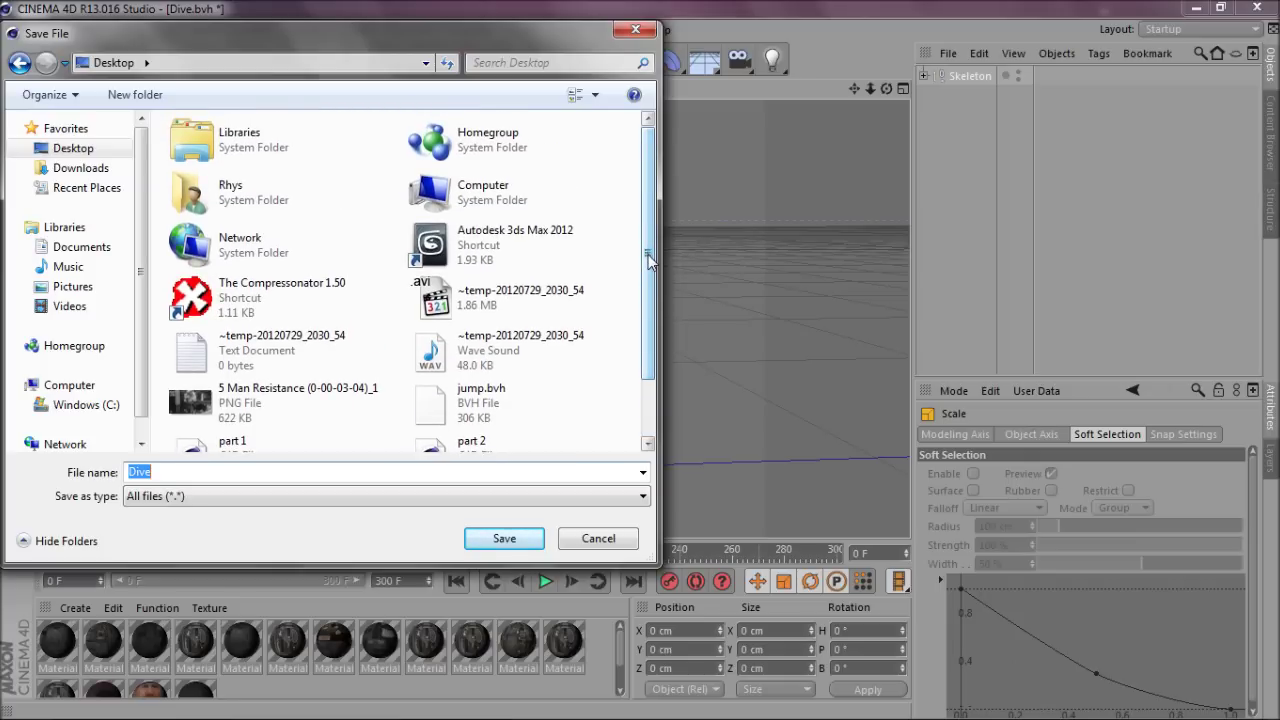
mouse_move(649, 260)
left_mouse_down()
mouse_move(647, 329)
mouse_move(653, 241)
left_mouse_up()
left_click_drag(651, 240, 645, 403)
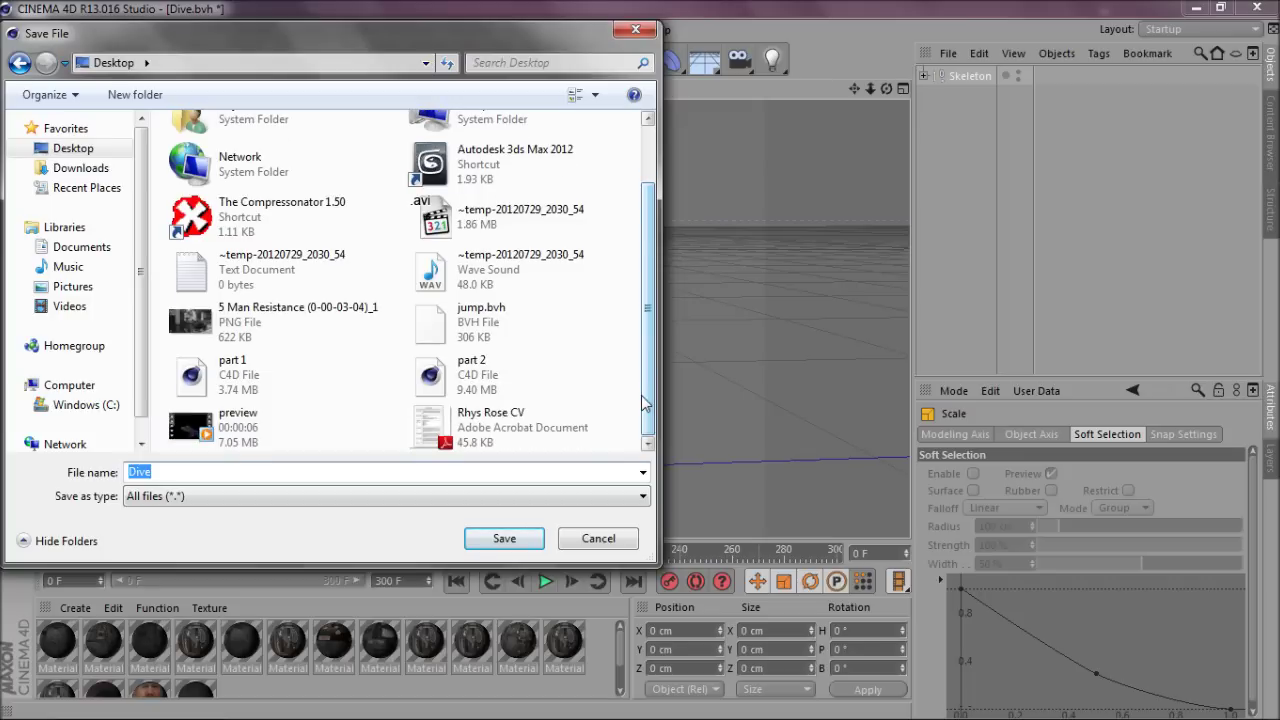